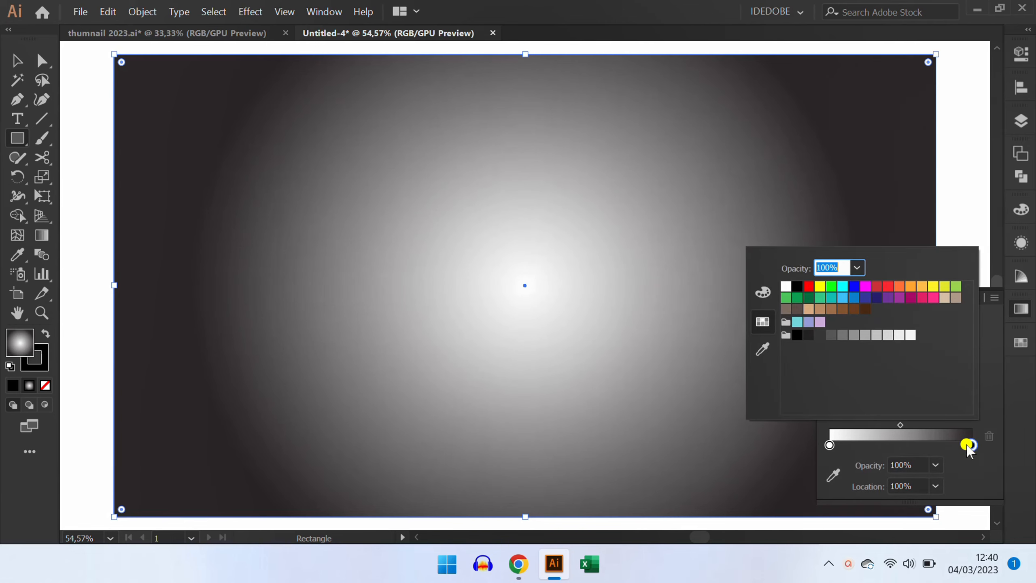
Set the background gradient's outer stop to dark grey and its centre stop to light grey R=179 G=179 B=179.
click(830, 336)
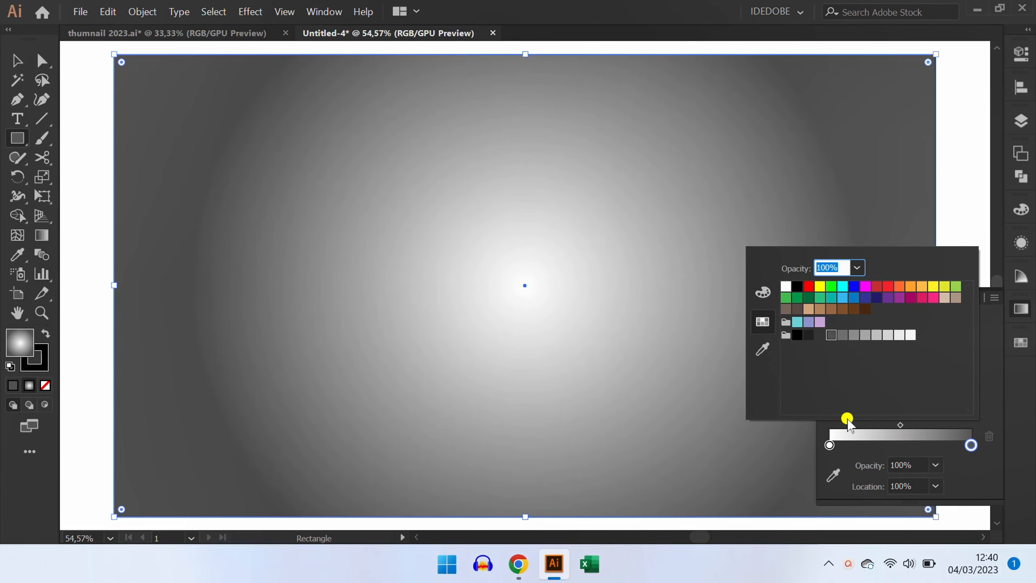
double_click(829, 444)
click(877, 336)
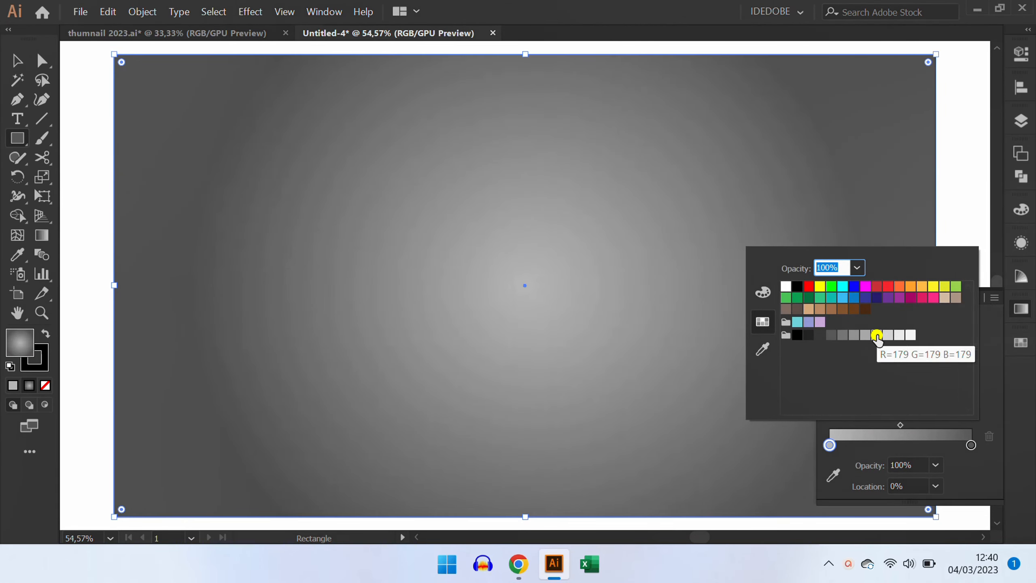
click(1019, 384)
Lock Layer 1 holding the background and add a new layer above it.
click(1021, 121)
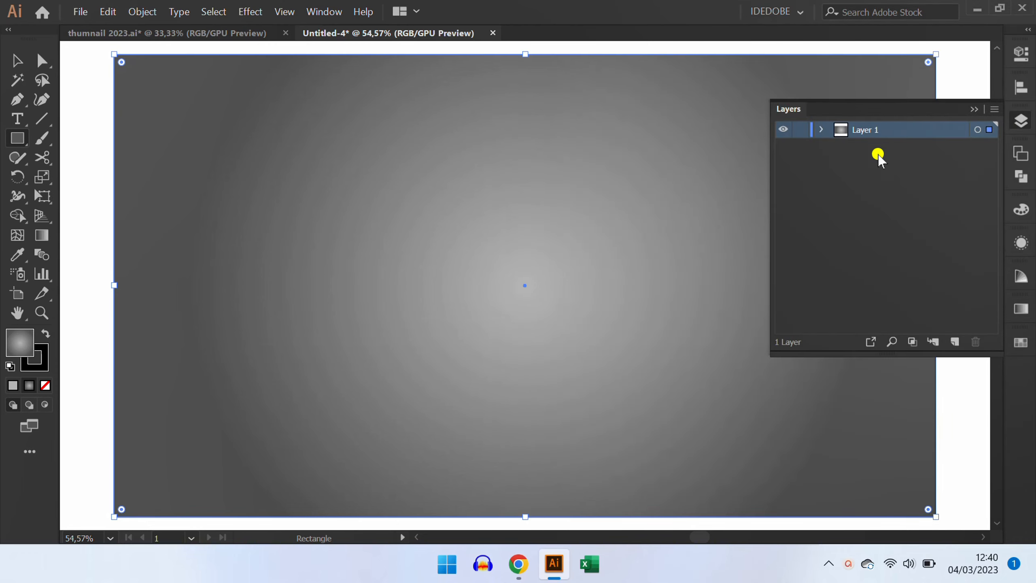
click(800, 130)
click(955, 342)
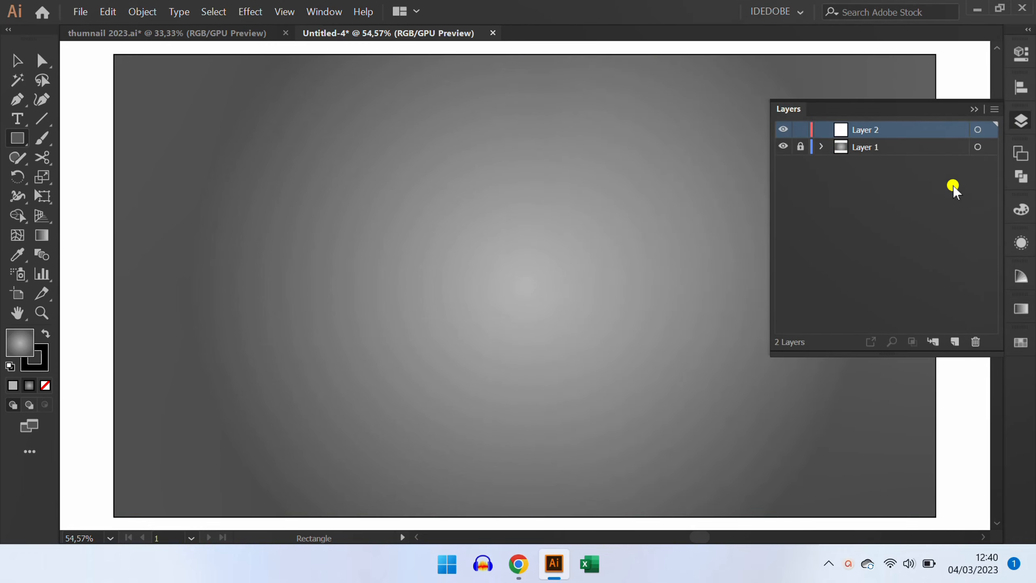
click(972, 107)
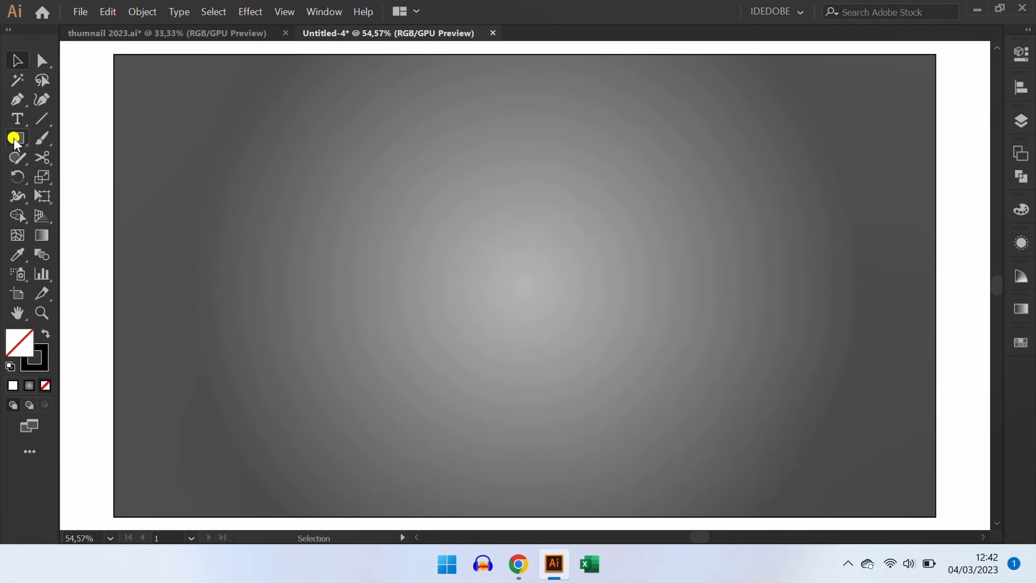
Choose the Rectangle tool and set the stroke colour to white.
drag(14, 138, 90, 139)
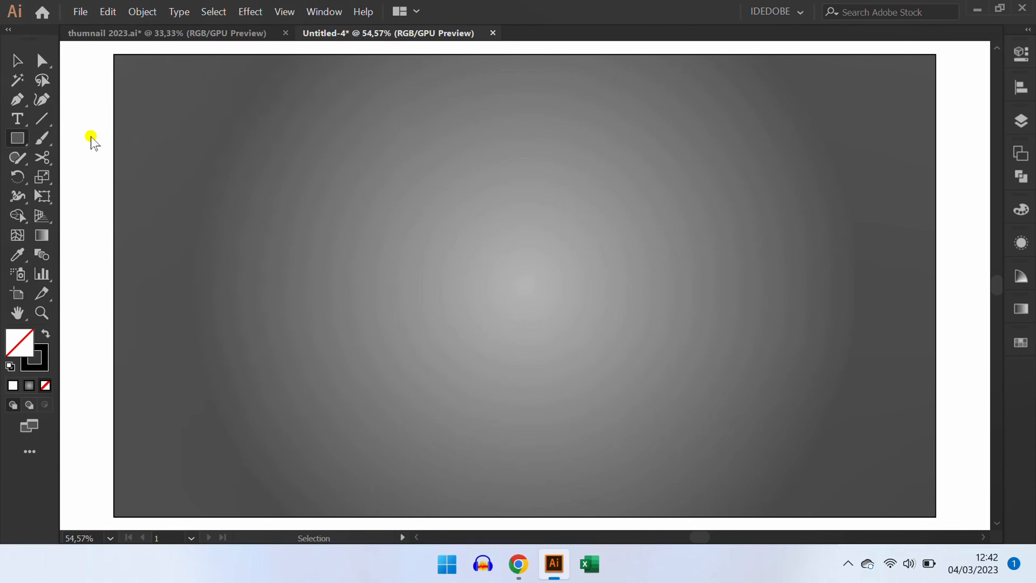
click(1021, 53)
click(816, 237)
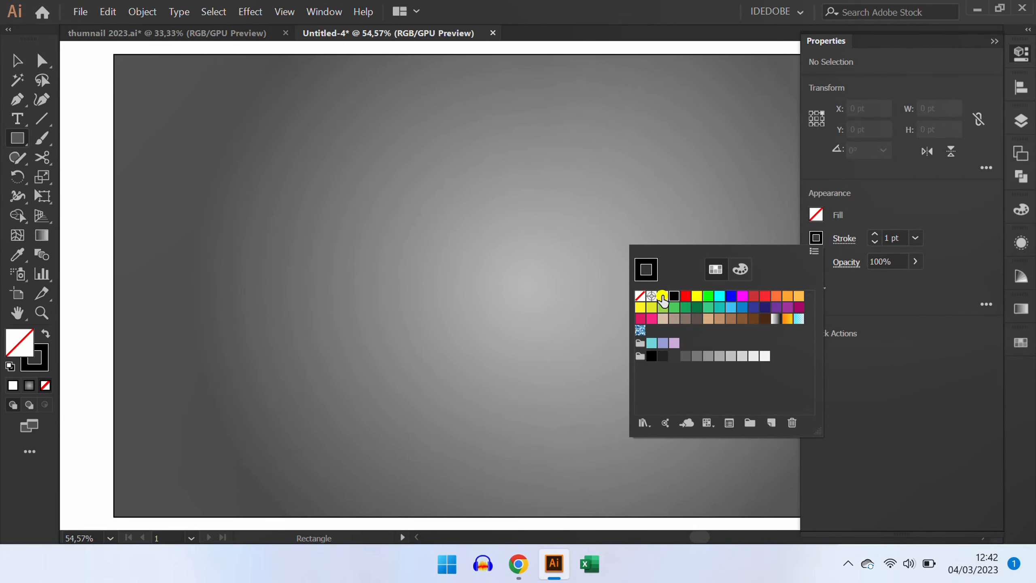
click(662, 296)
click(538, 305)
Create a 100 × 100 pt square near the artboard's centre.
click(479, 279)
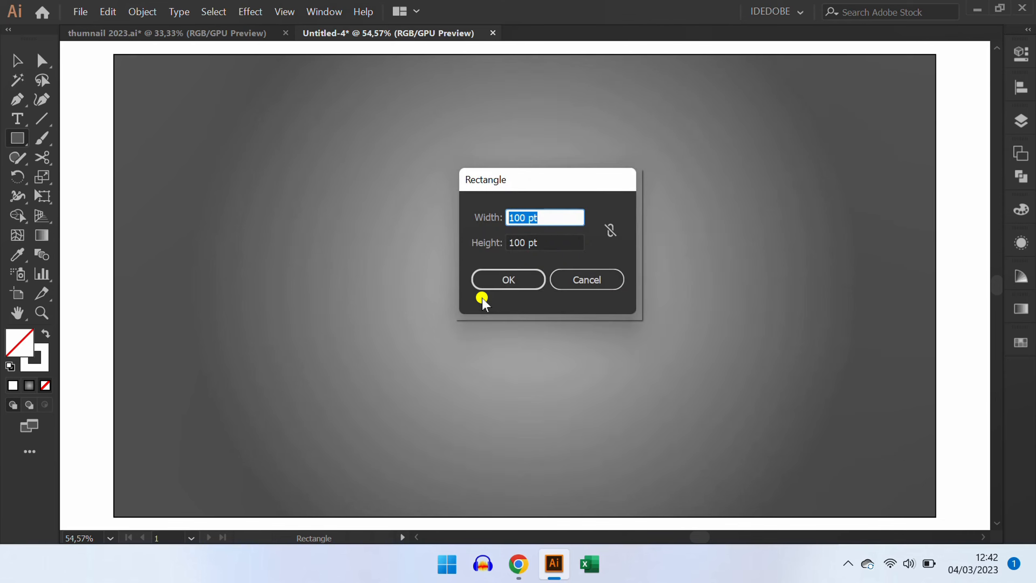
text(100)
key(Tab)
text(100)
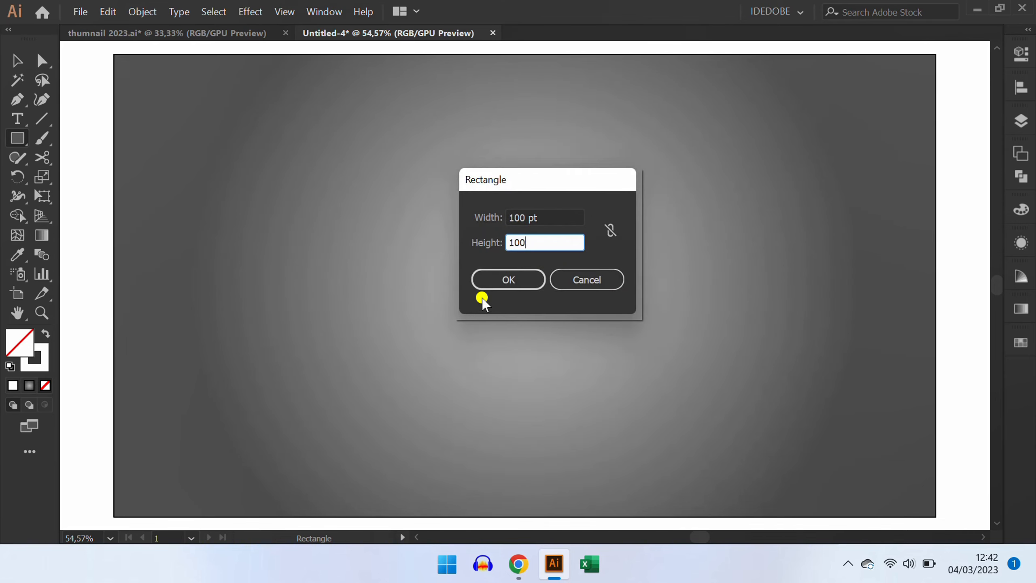
click(515, 279)
Rotate the square 45° into an upright diamond and deselect it.
key(r)
drag(550, 249, 490, 241)
key(v)
click(405, 356)
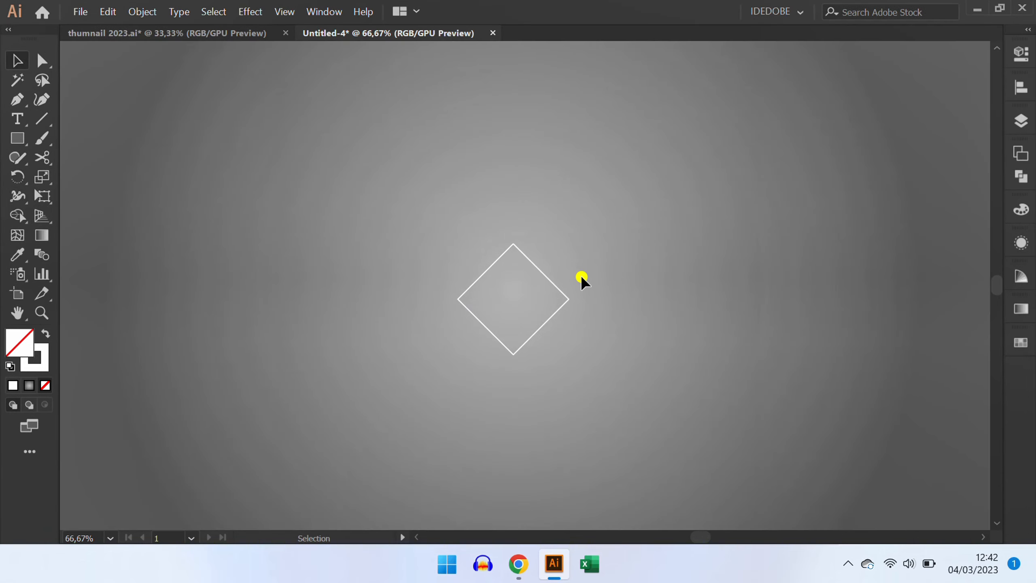
Stretch the diamond into a long blade by moving only its top anchor point straight up.
key(a)
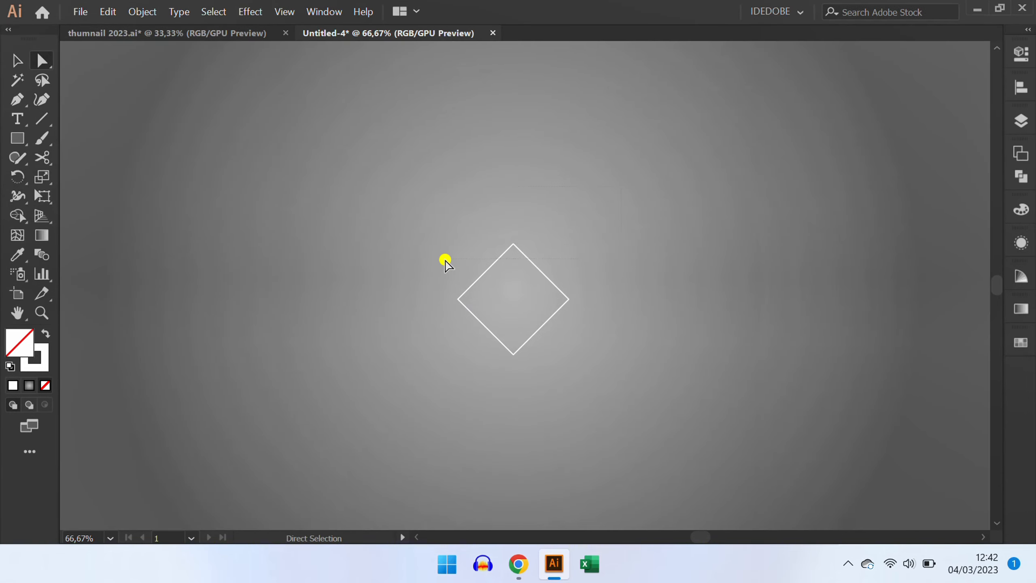
key(Up)
key(Up)
key(Up)
key(Up)
key(Up)
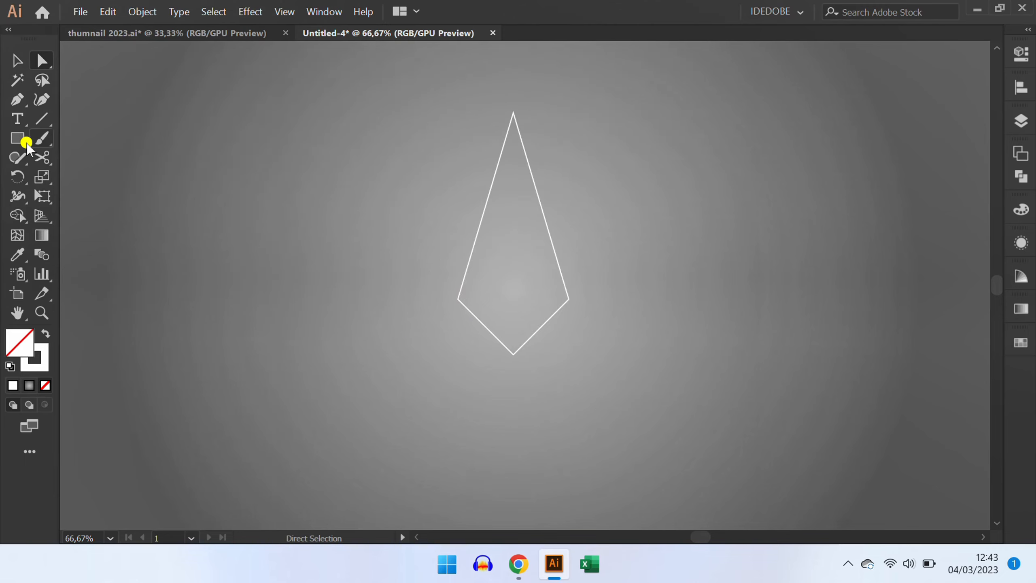
Create a 40 × 180 pt rectangle for the handle.
drag(25, 139, 77, 138)
click(411, 274)
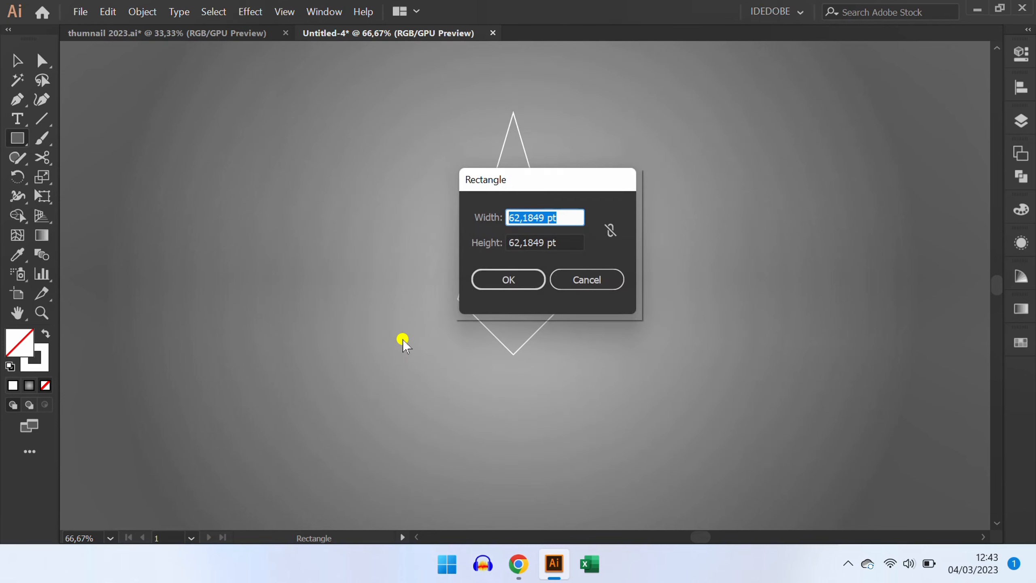
text(40)
key(Tab)
key(BackSpace)
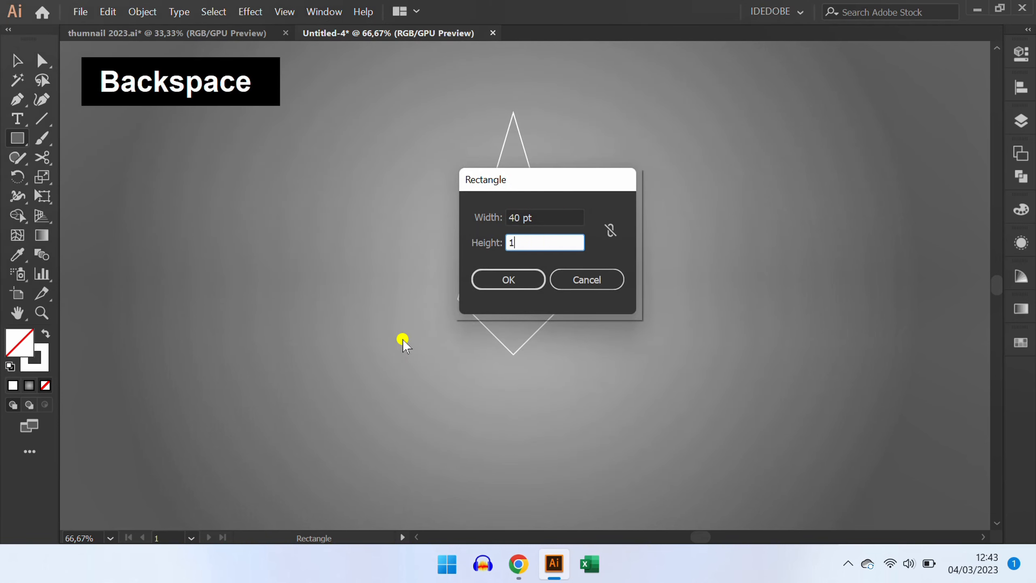
text(180)
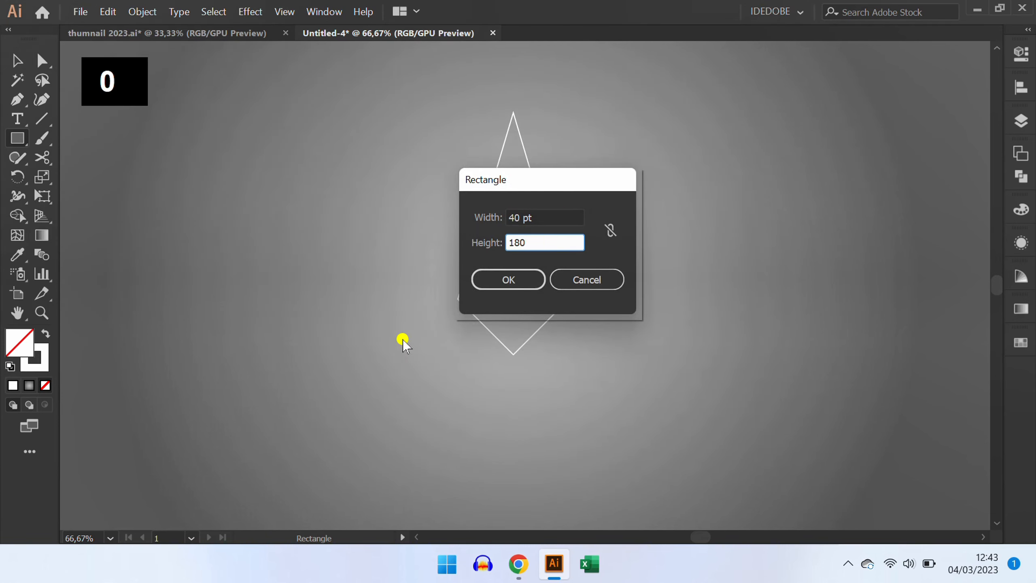
click(518, 281)
Centre the handle rectangle under the blade and align its top corners with the blade's lower edges.
drag(426, 343, 514, 354)
drag(513, 265, 513, 323)
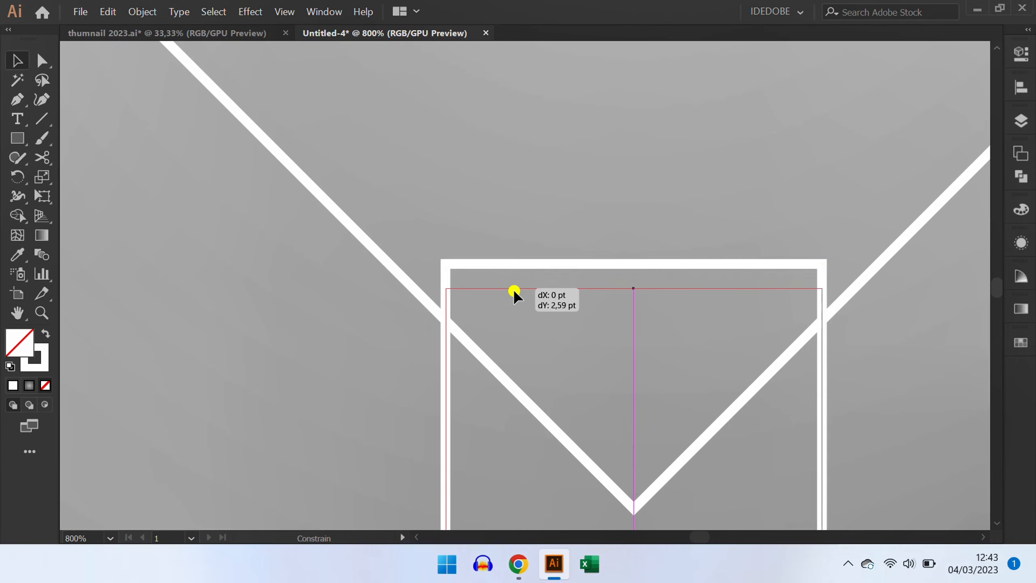
key(v)
click(319, 354)
scroll(455, 289, down, 7)
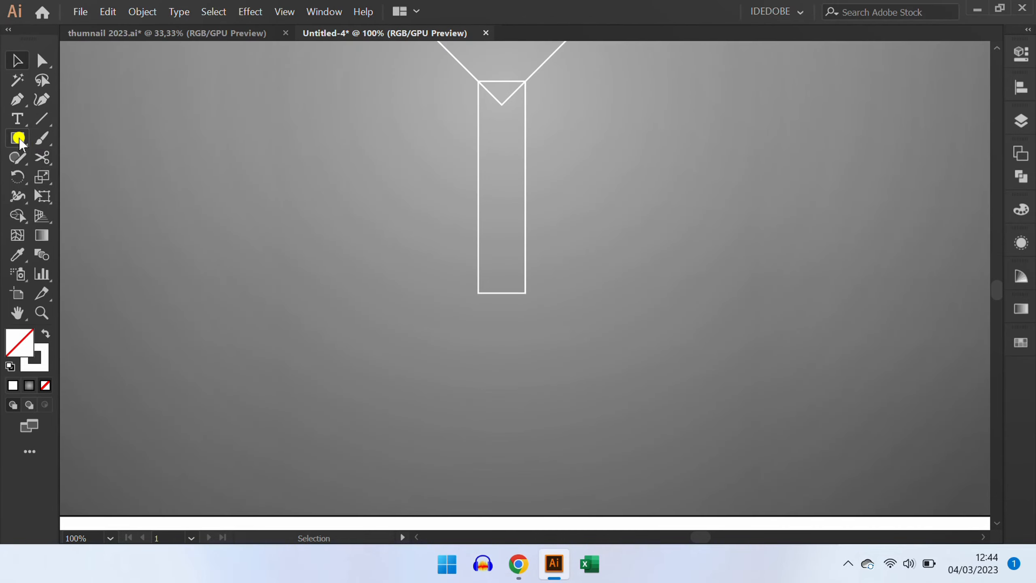
Create a 90 × 90 pt circle and centre it on the midpoint of the handle's bottom edge.
drag(19, 141, 81, 176)
click(402, 336)
text(90)
key(Tab)
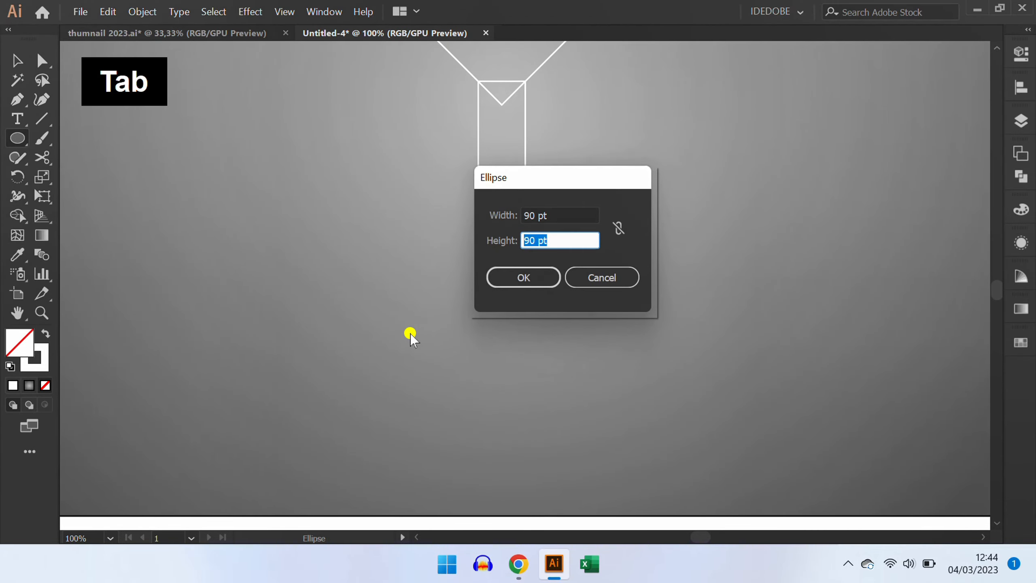
text(90)
click(514, 276)
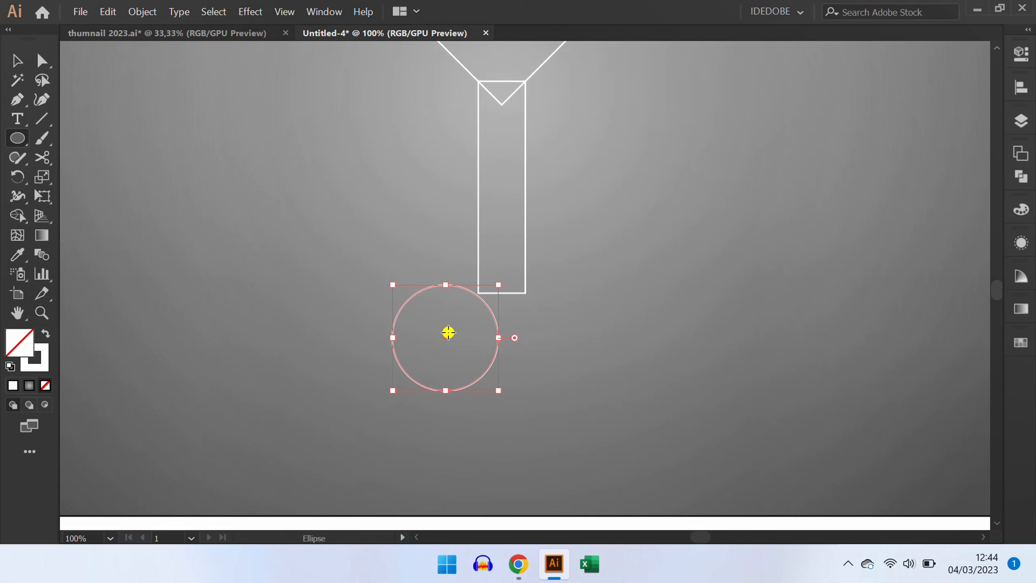
drag(446, 337, 501, 292)
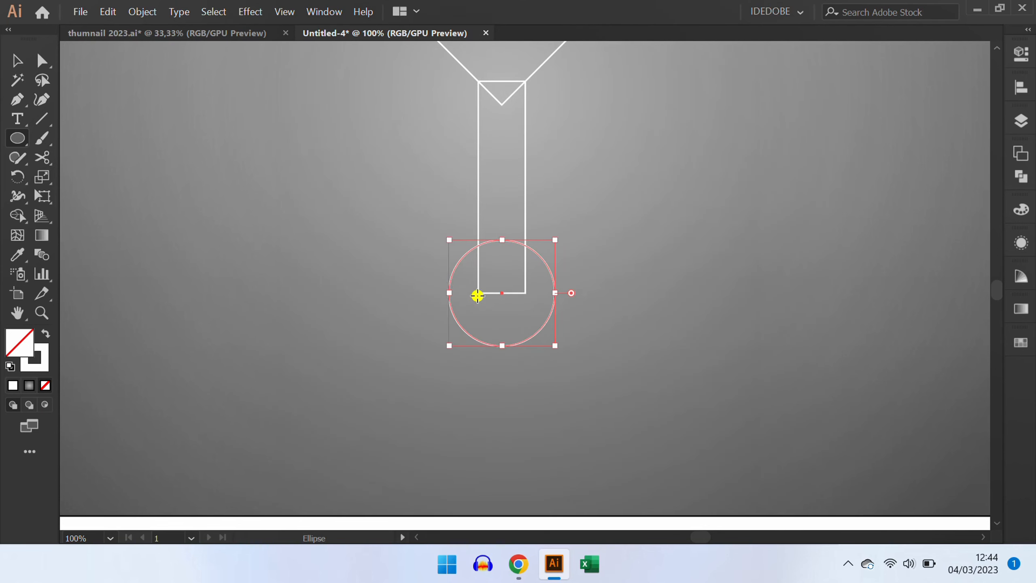
Offset the circle's path by -20 pt to add a concentric inner circle.
click(142, 13)
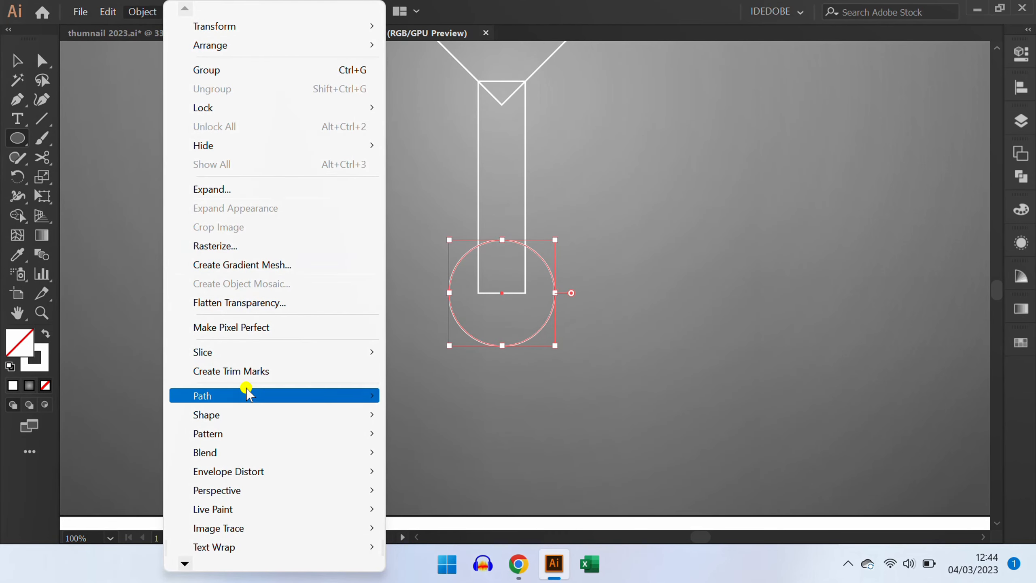
mouse_move(253, 395)
click(440, 245)
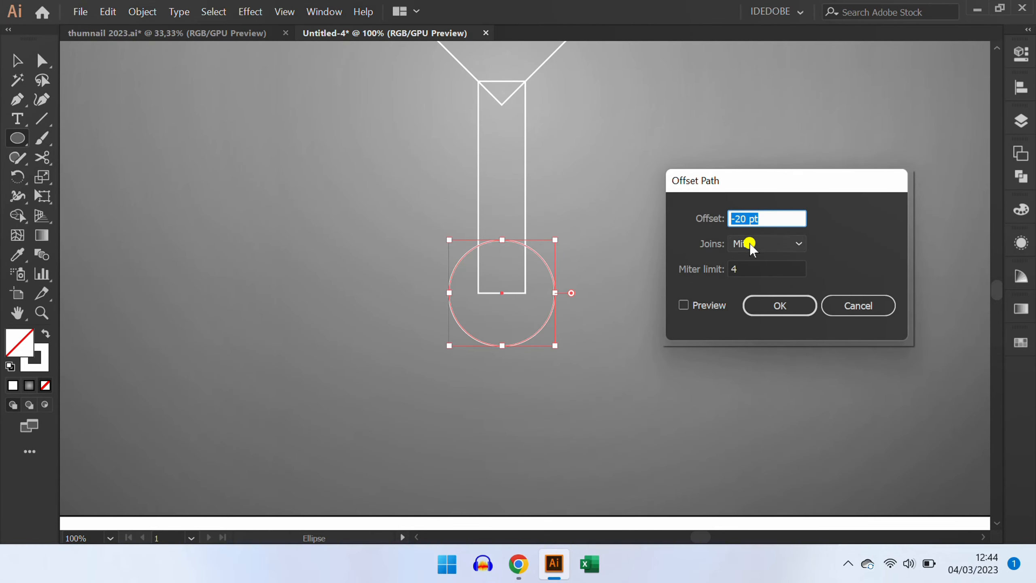
click(682, 306)
click(734, 220)
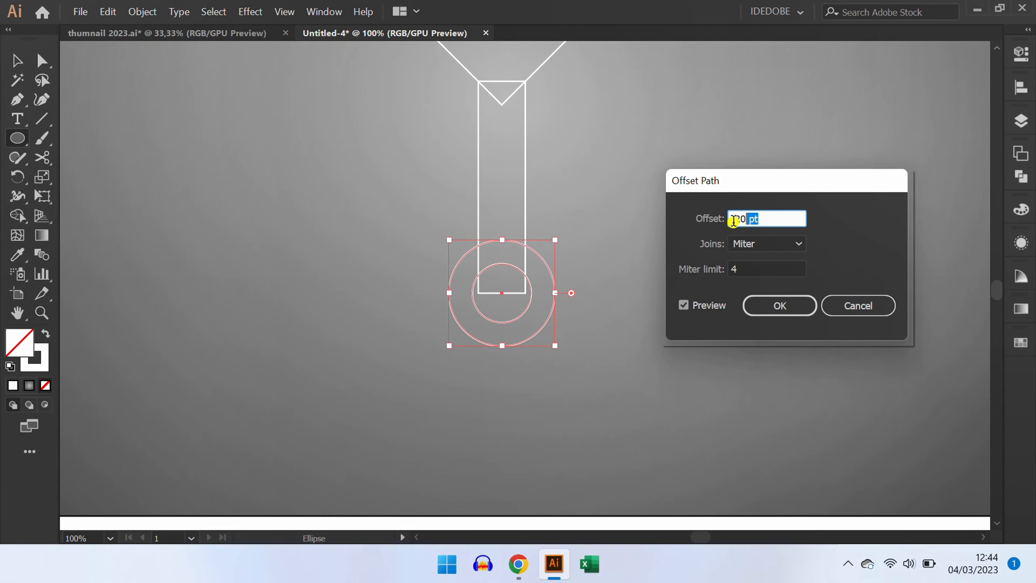
click(778, 305)
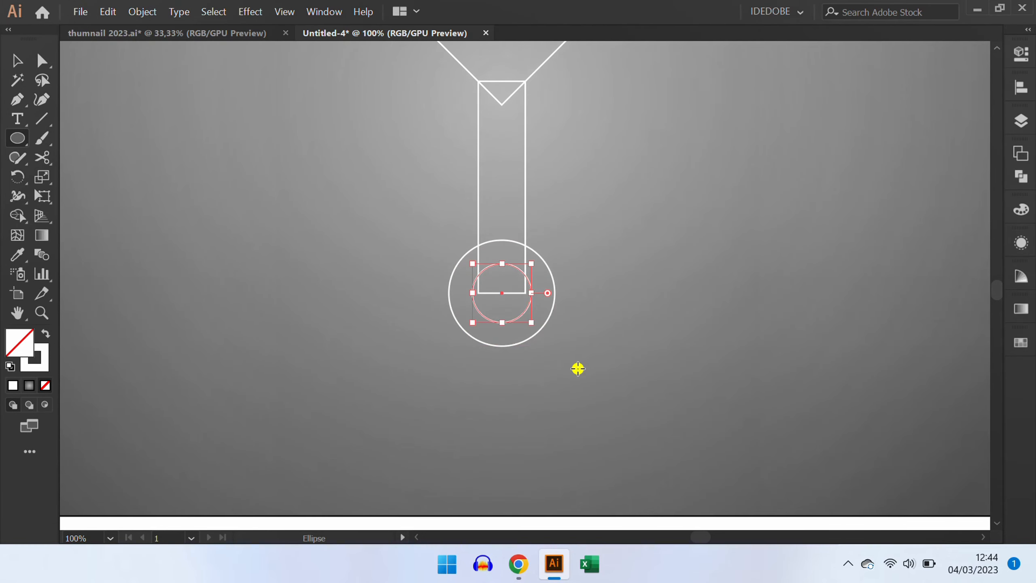
key(v)
click(602, 292)
Select all the shapes and merge the blade's overlapping lower tip into the handle with Shape Builder.
scroll(612, 213, down, 1)
drag(610, 166, 567, 330)
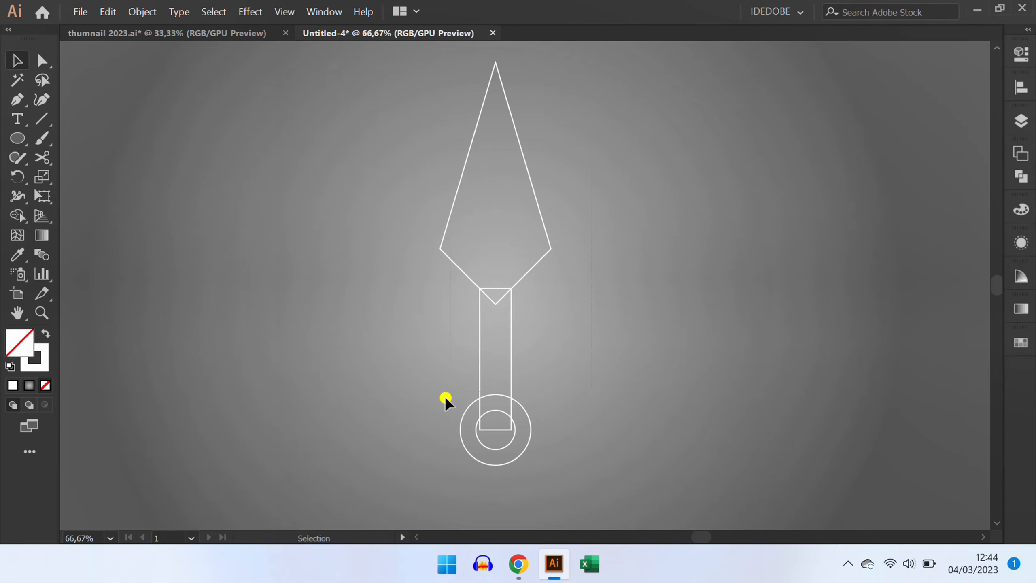
key(ctrl+a)
drag(26, 224, 89, 215)
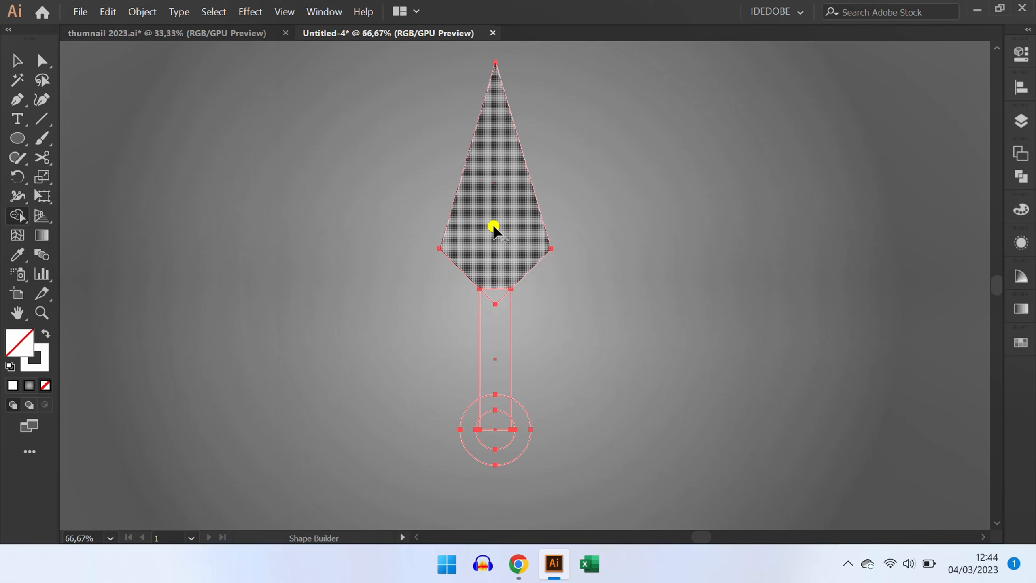
drag(484, 310, 497, 298)
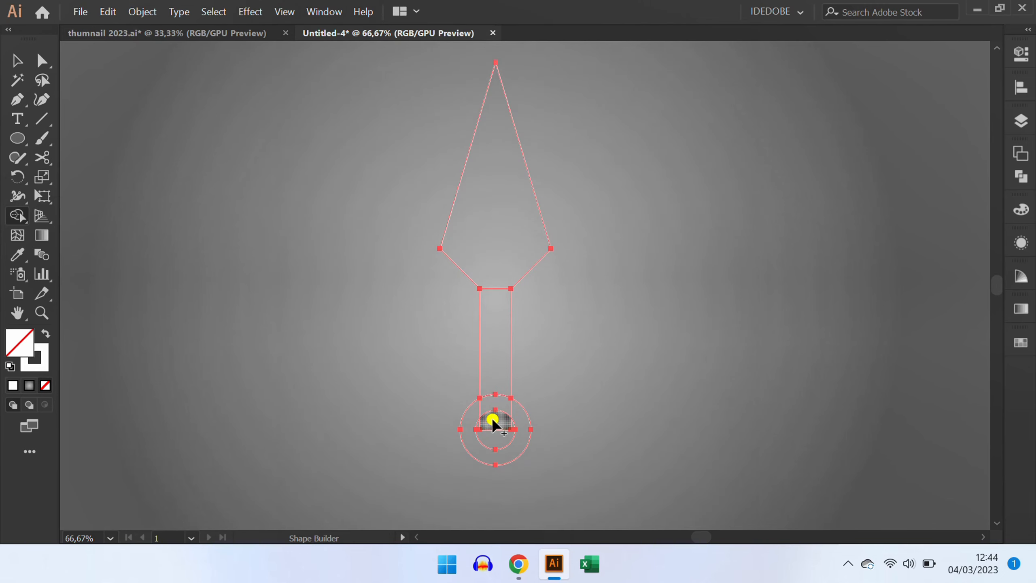
Merge the ring areas crossed by the handle and remove the areas inside the inner circle with Shape Builder.
scroll(493, 461, up, 2)
scroll(493, 461, up, 1)
mouse_move(424, 319)
mouse_down()
mouse_move(479, 291)
mouse_move(559, 304)
mouse_move(573, 334)
mouse_up()
drag(480, 400, 526, 346)
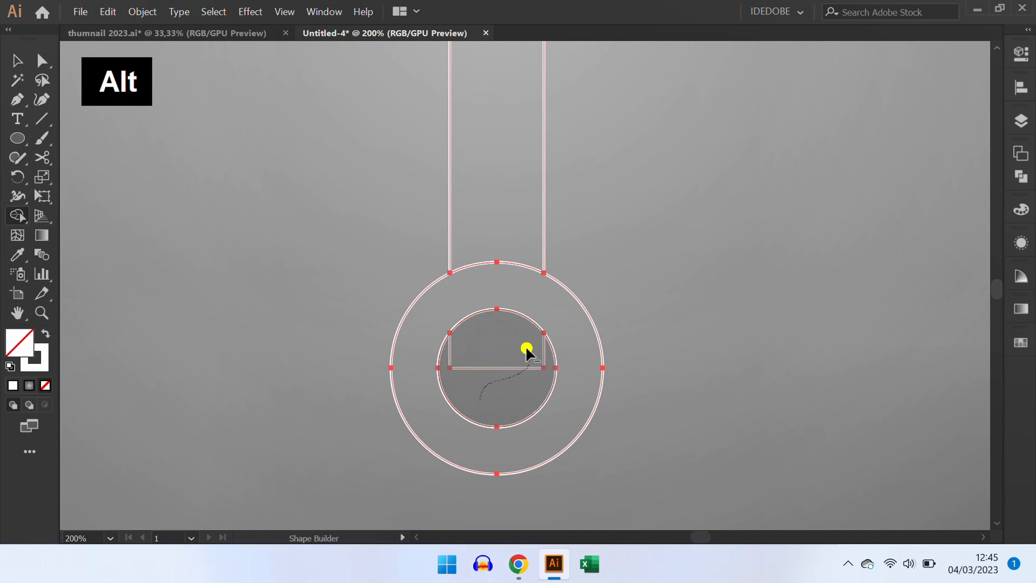
key(v)
click(285, 386)
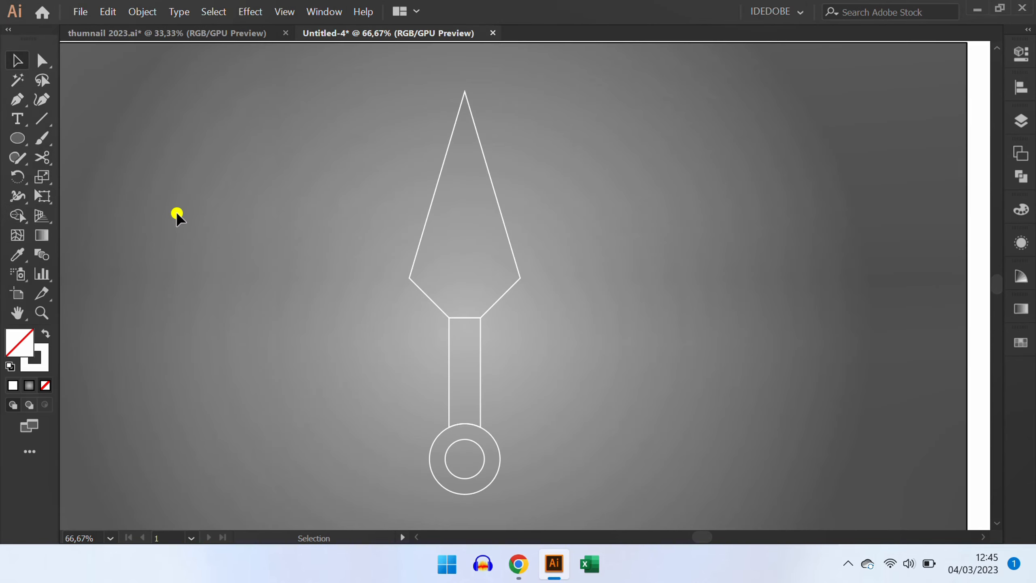
Draw a straight vertical Pen line from the blade's tip to the middle of the handle's top edge.
click(16, 101)
click(72, 100)
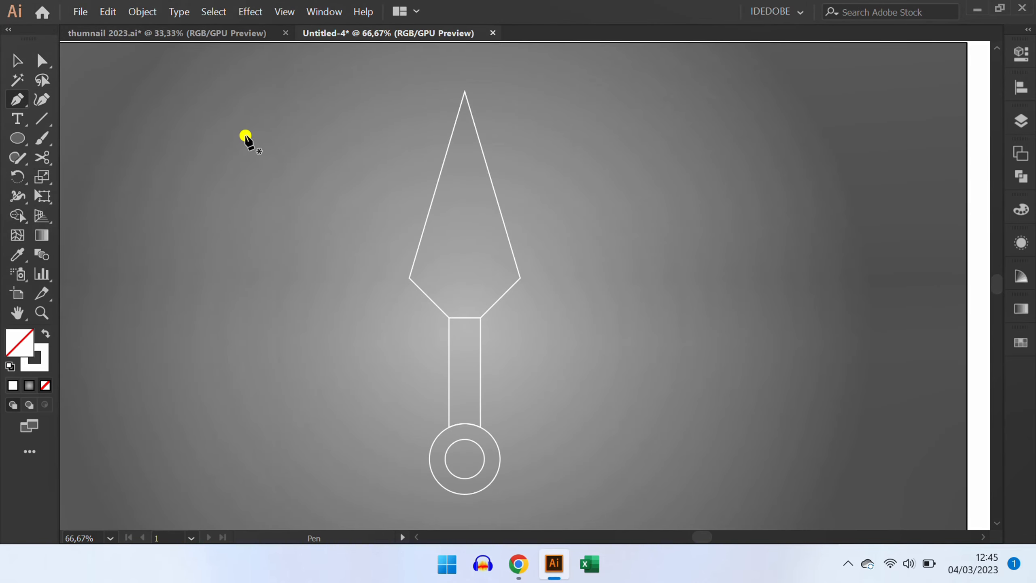
click(464, 93)
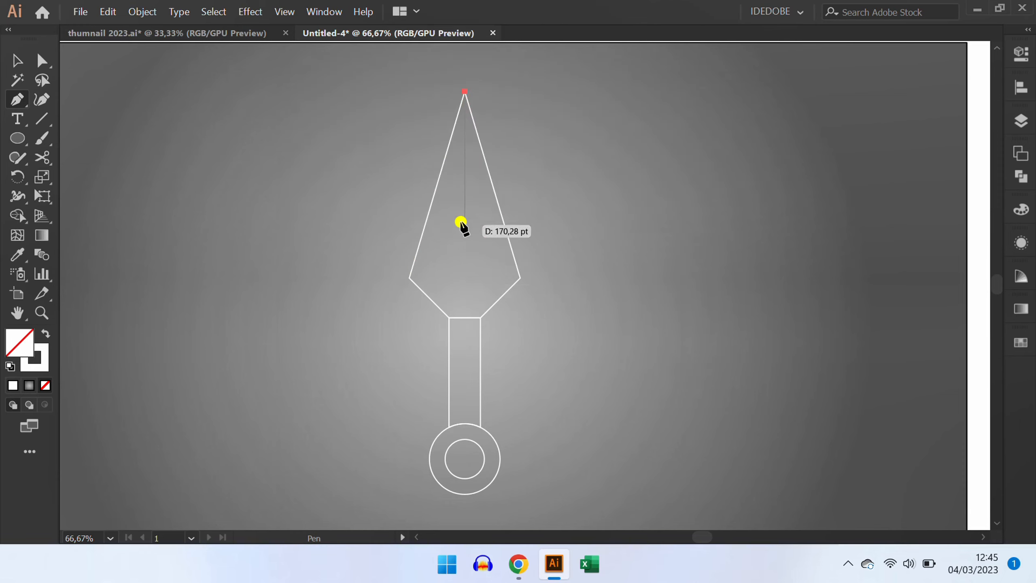
shift+click(464, 318)
key(Escape)
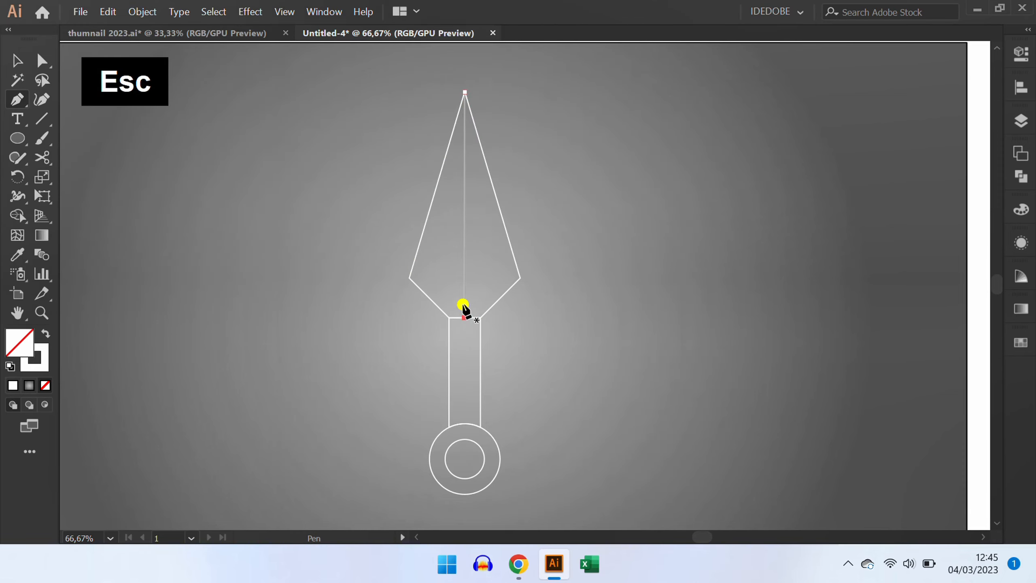
Draw a straight horizontal Pen line between the blade's two widest corners and deselect it.
click(408, 278)
shift+click(520, 277)
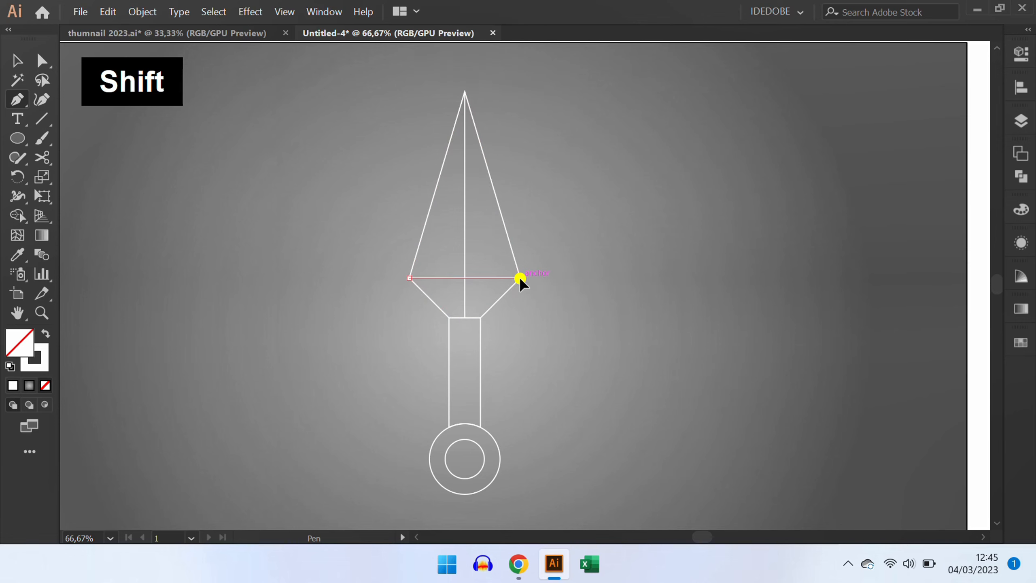
key(v)
click(338, 332)
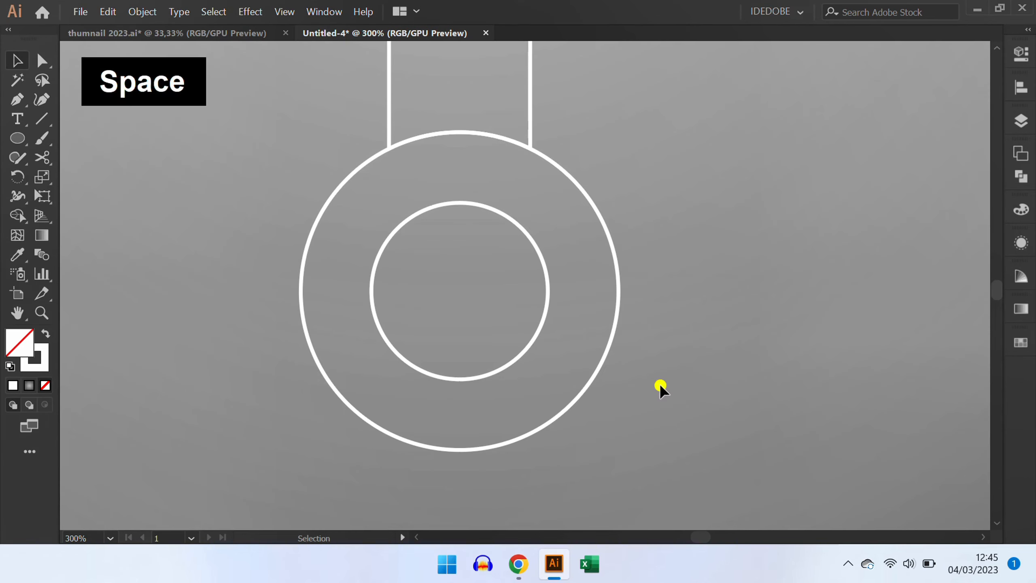
Remove the ring's stroke and fill it with a solid dark grey swatch.
click(503, 330)
click(1021, 53)
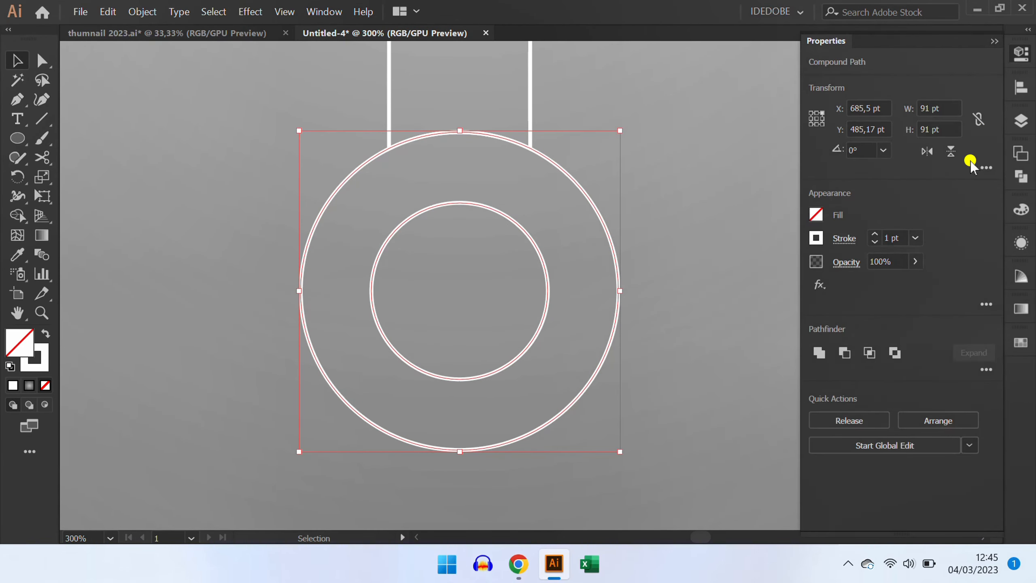
click(817, 241)
click(647, 296)
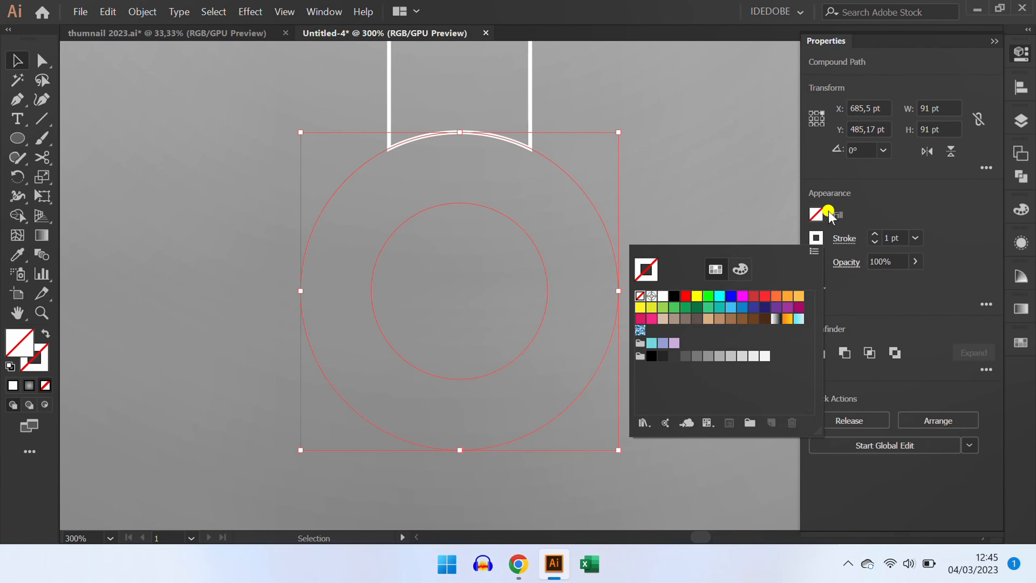
click(839, 218)
click(816, 215)
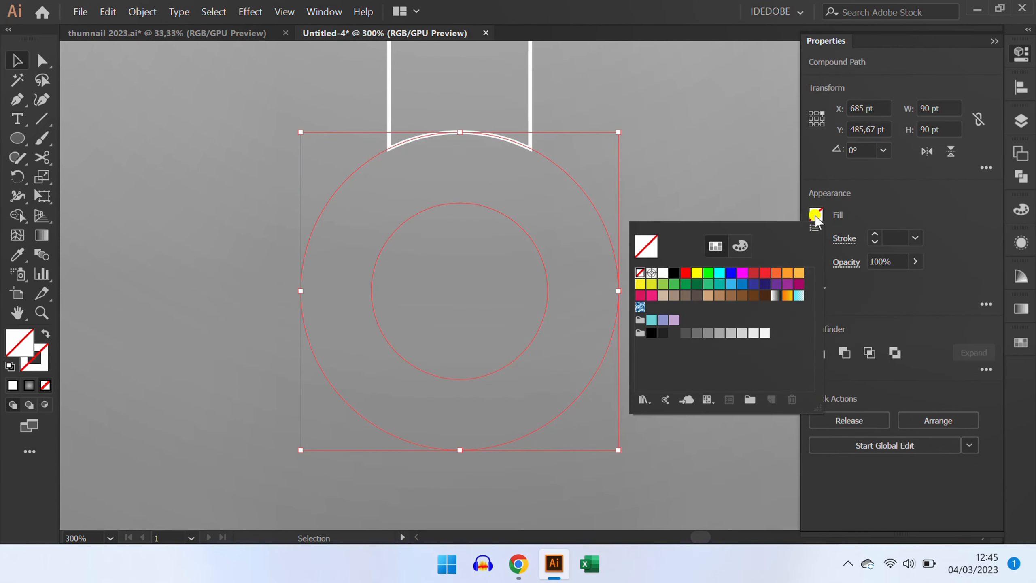
click(696, 338)
click(963, 212)
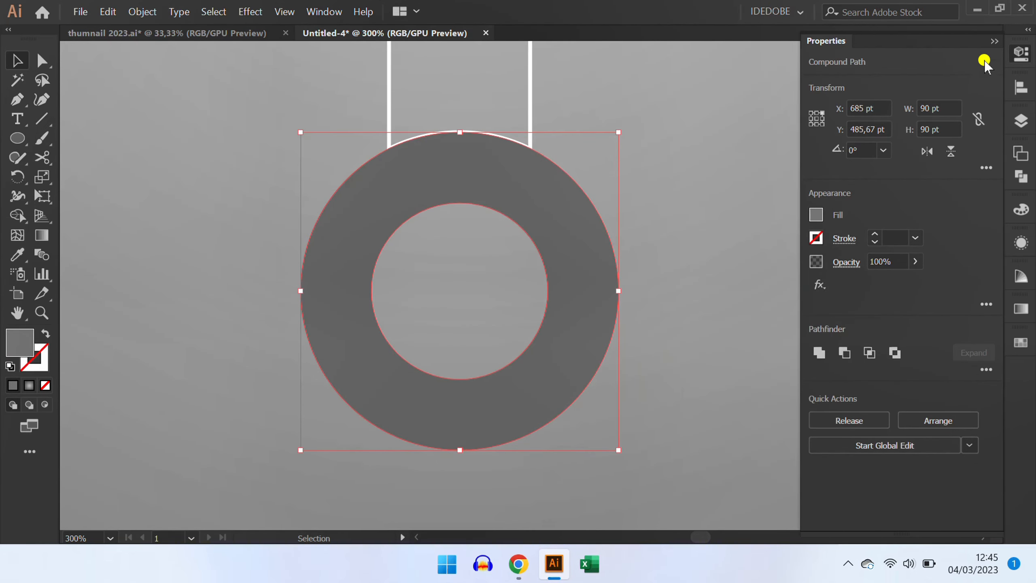
click(994, 41)
Apply a black Inner Glow to the ring in Normal mode at 75% opacity, with 9 pt blur from the edge.
click(250, 12)
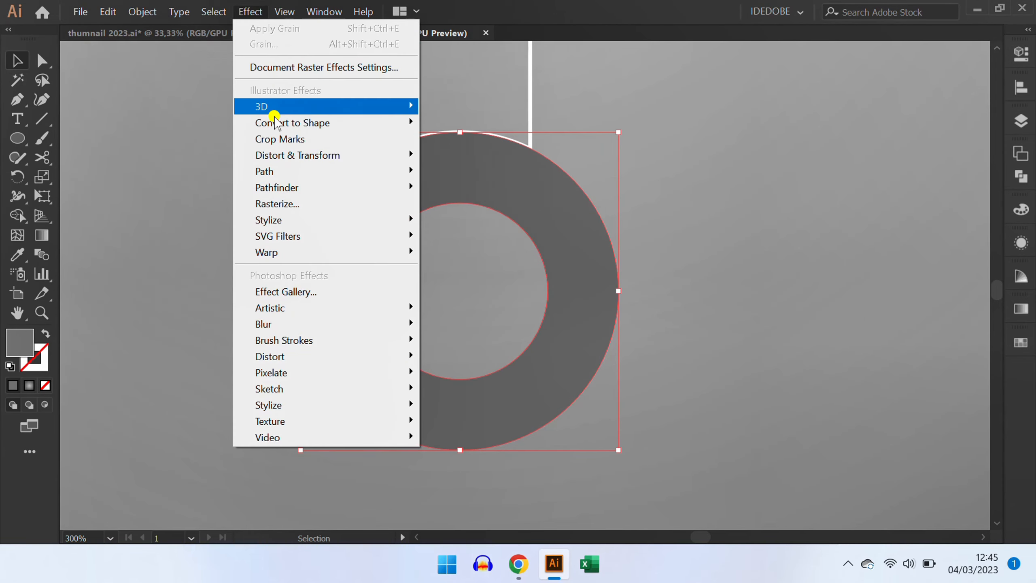
mouse_move(326, 220)
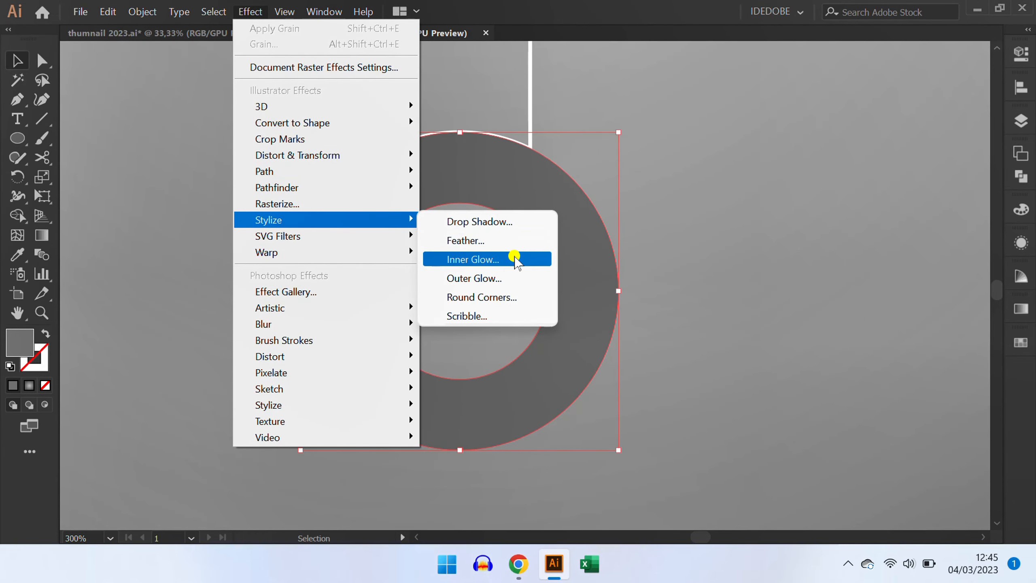
click(514, 259)
click(925, 199)
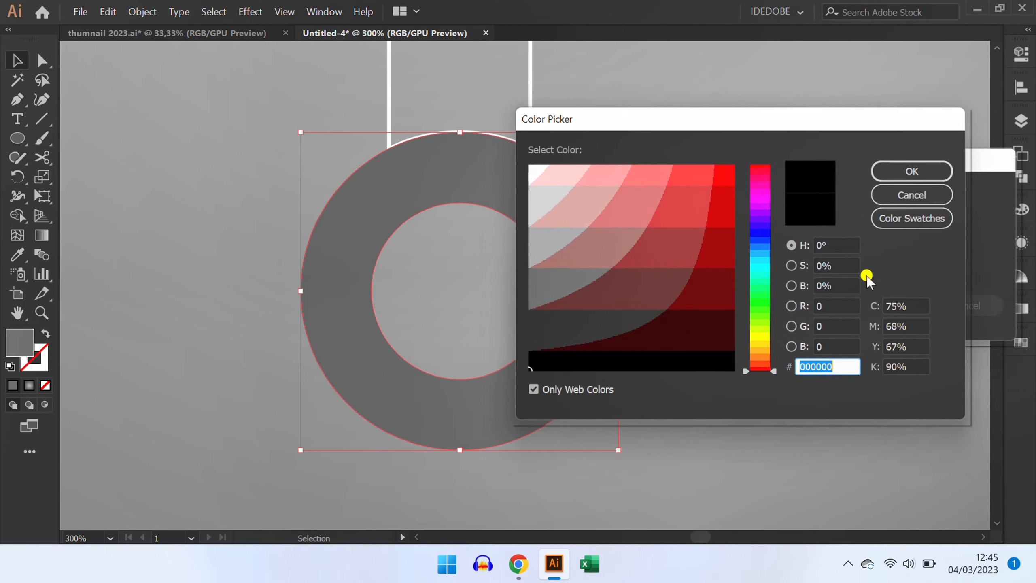
click(913, 171)
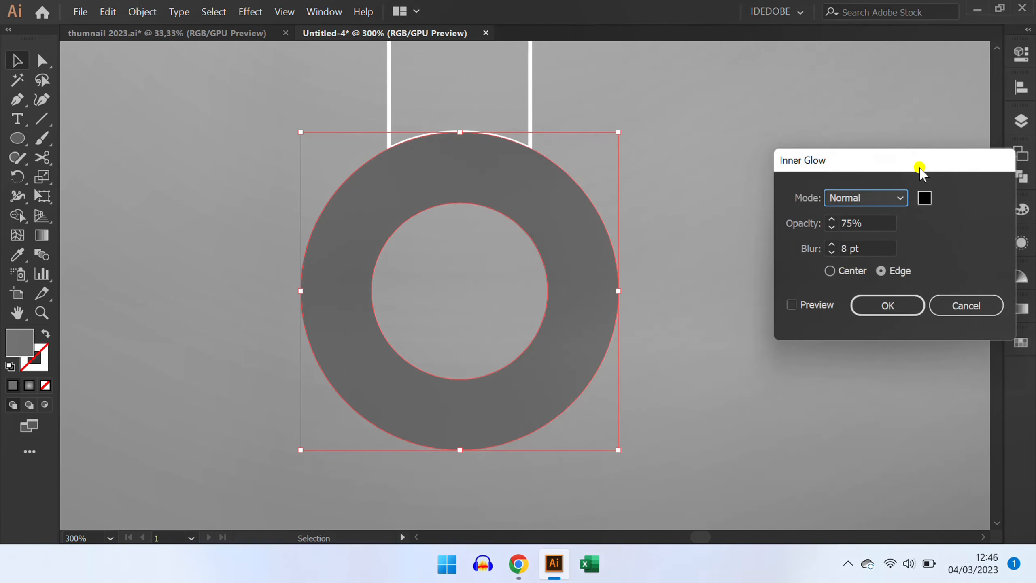
click(870, 202)
click(856, 216)
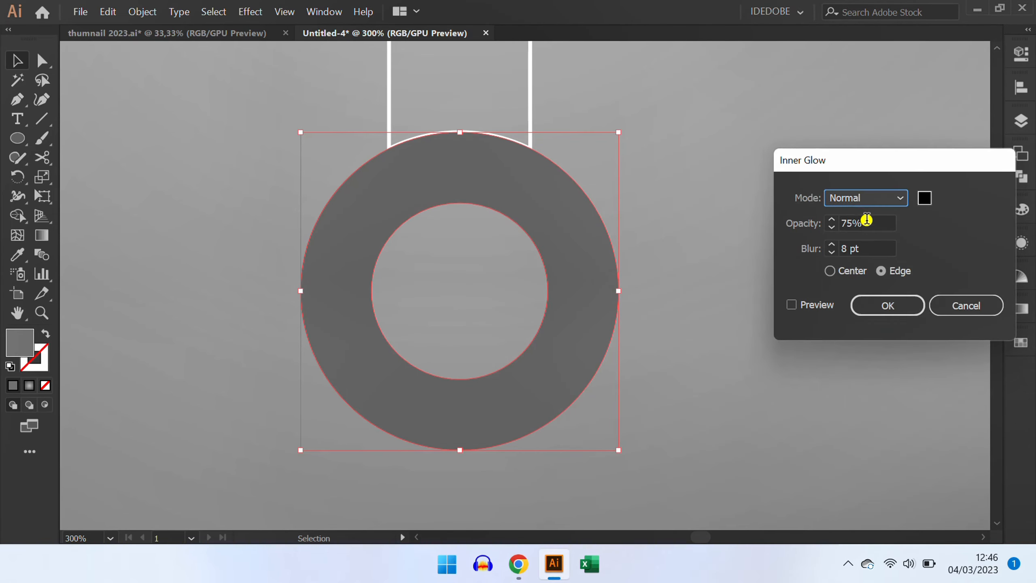
click(791, 305)
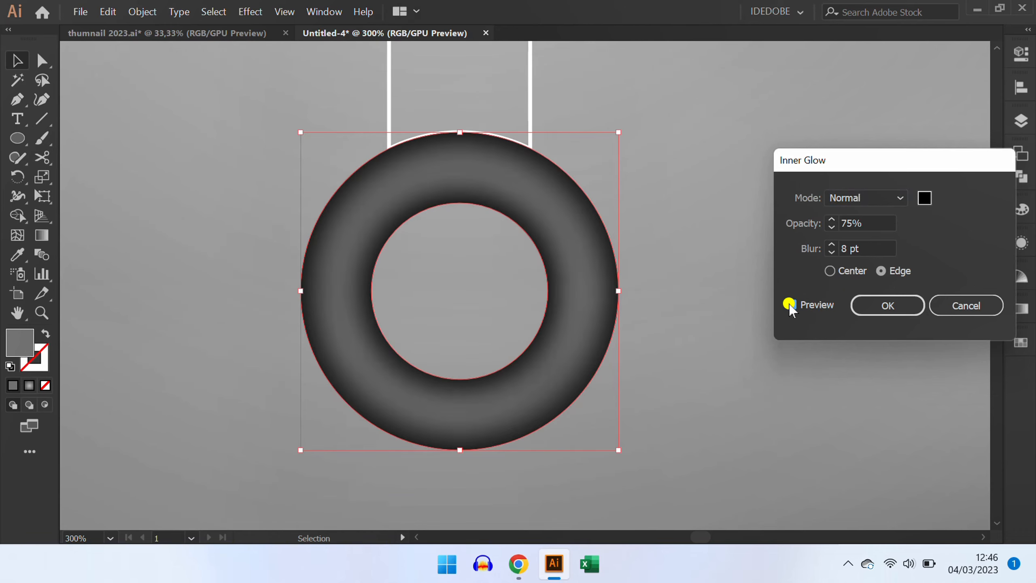
scroll(865, 250, up, 1)
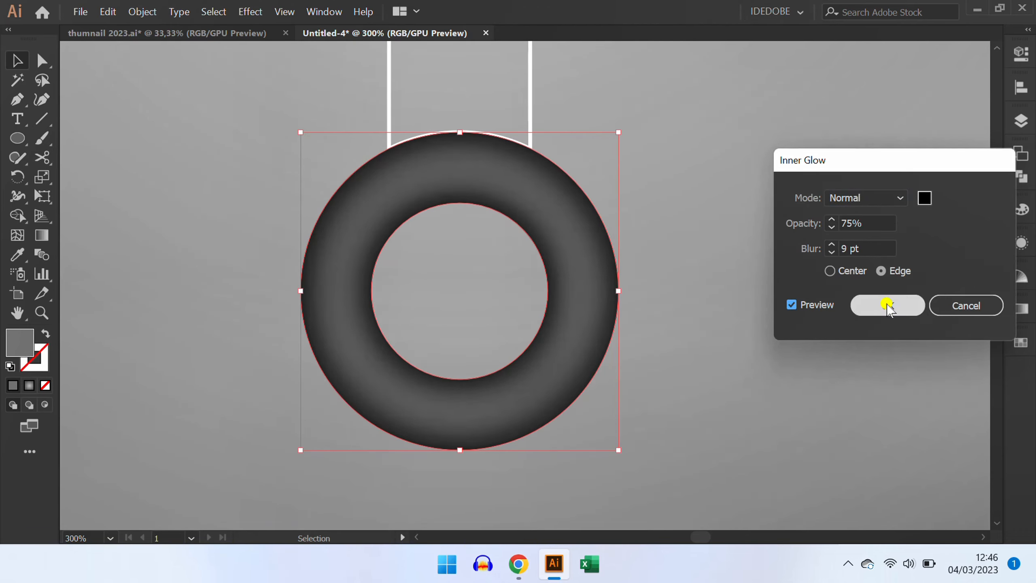
click(883, 306)
click(670, 328)
Fill the handle with a grey linear gradient and add a third light grey colour stop near the middle.
key(ctrl+minus)
scroll(555, 271, up, 5)
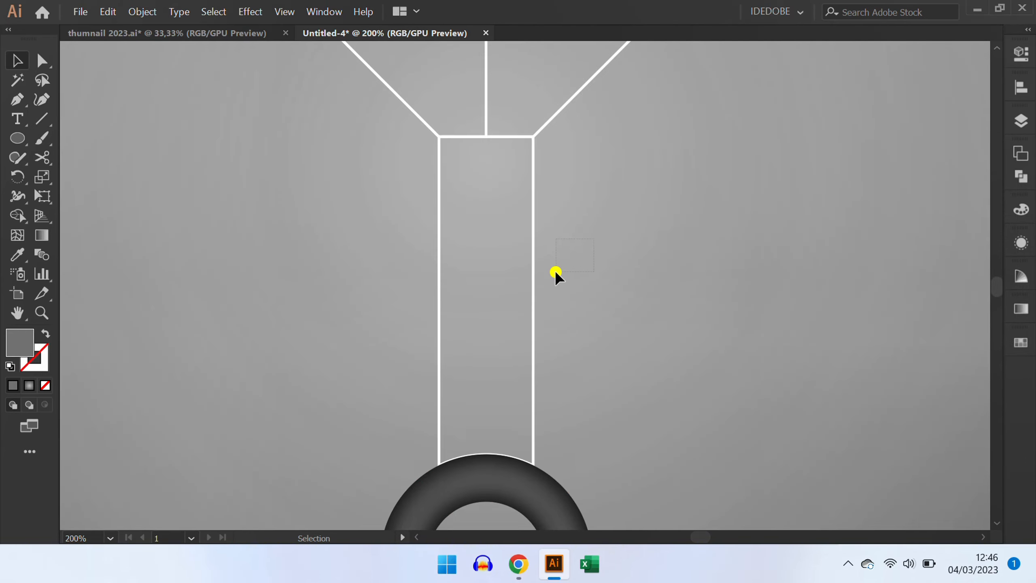
click(535, 293)
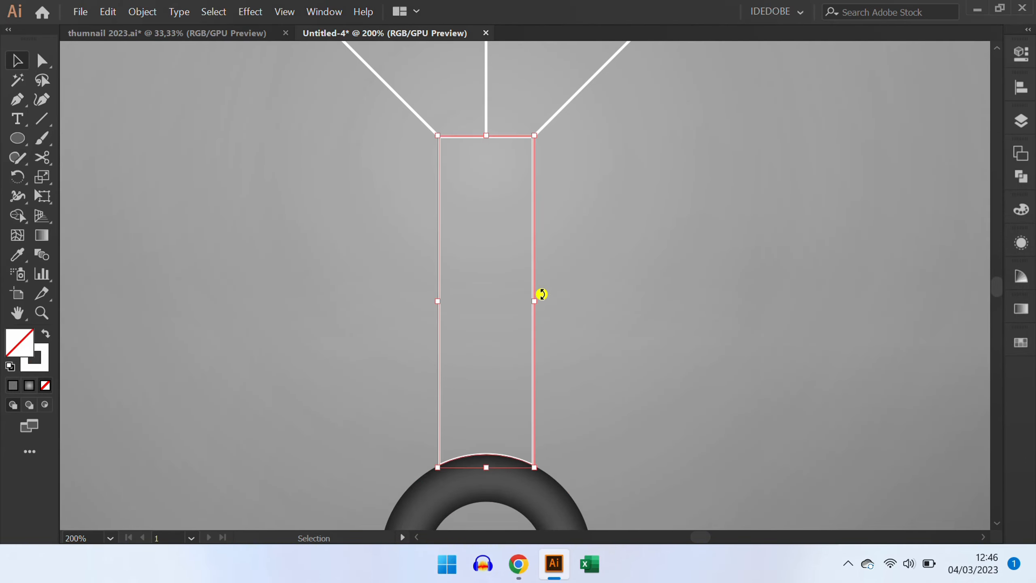
click(1021, 311)
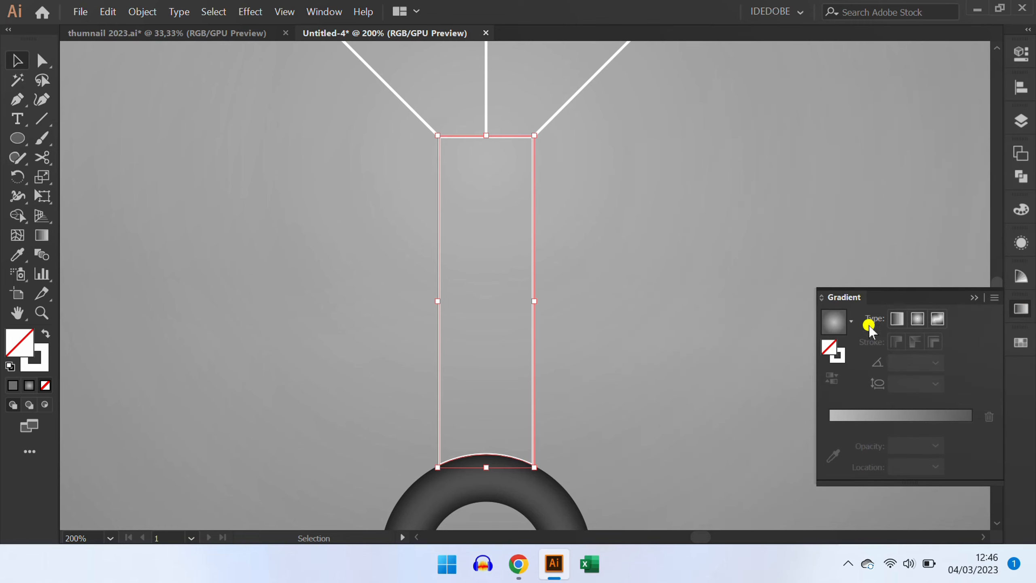
click(836, 325)
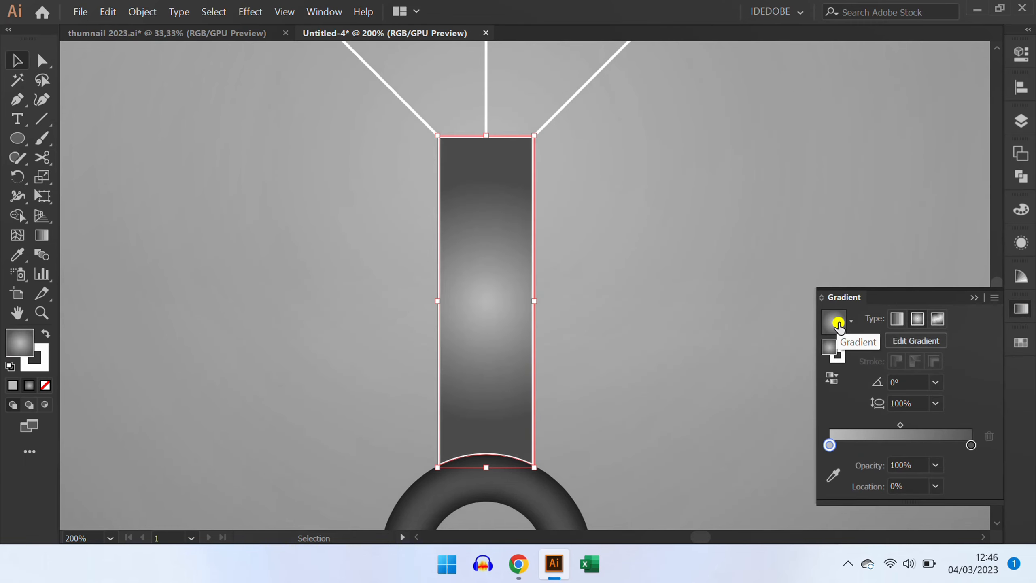
click(897, 320)
mouse_move(829, 445)
mouse_down()
mouse_move(903, 446)
mouse_move(820, 445)
mouse_up()
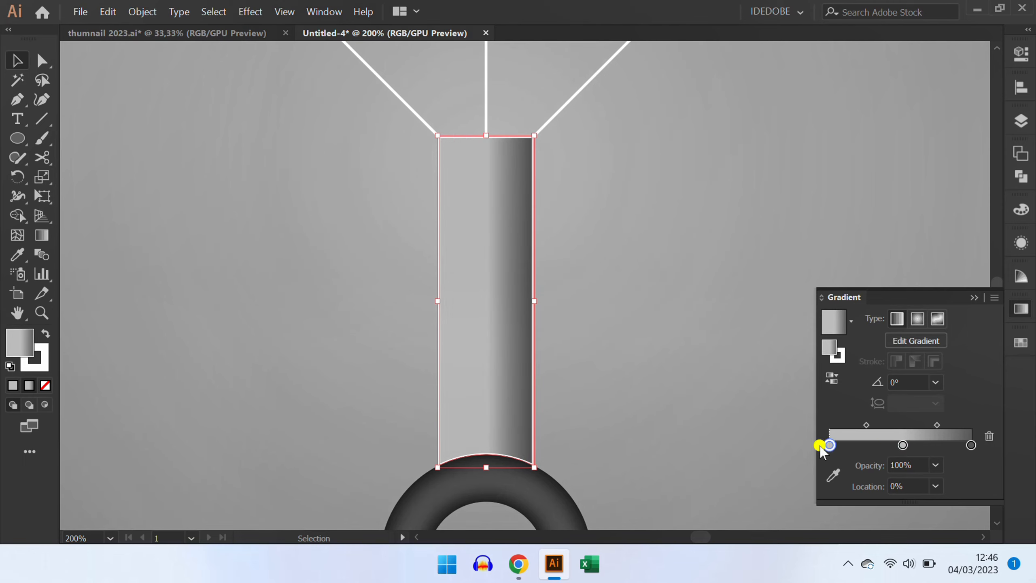
Colour both end stops of the handle's gradient black and its middle stop brown.
double_click(829, 445)
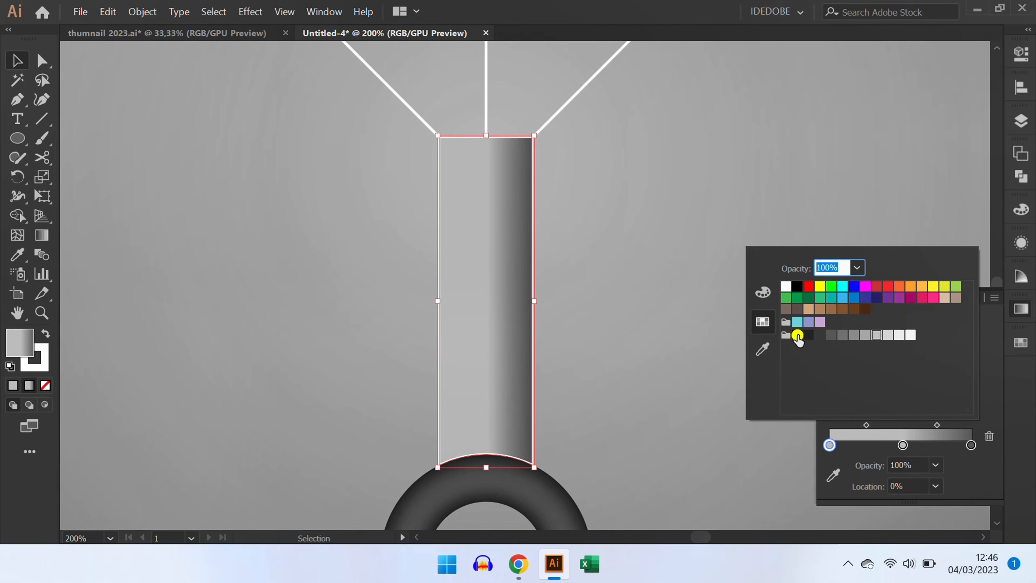
click(798, 335)
click(978, 467)
double_click(970, 443)
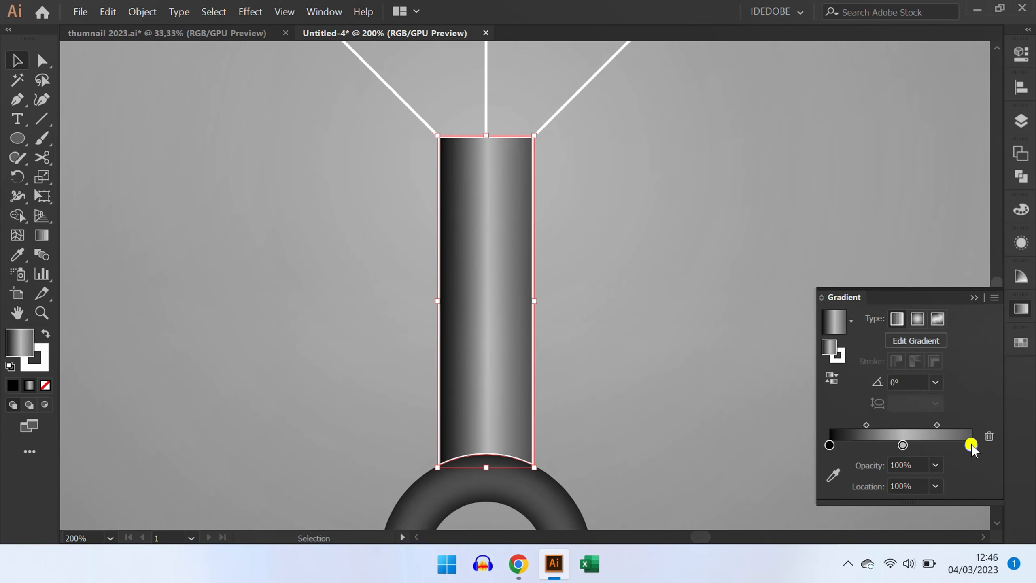
click(796, 336)
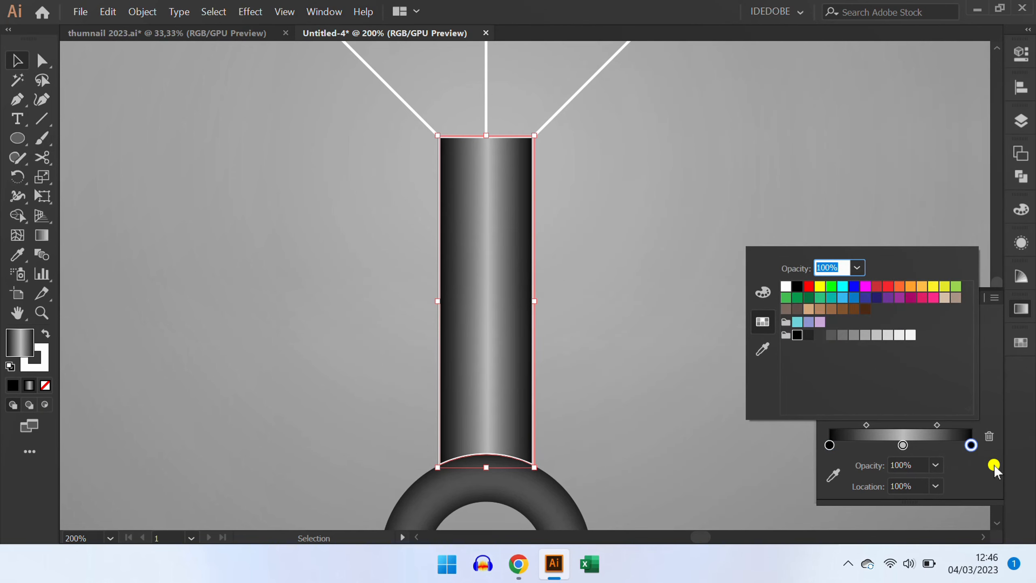
click(993, 463)
double_click(903, 444)
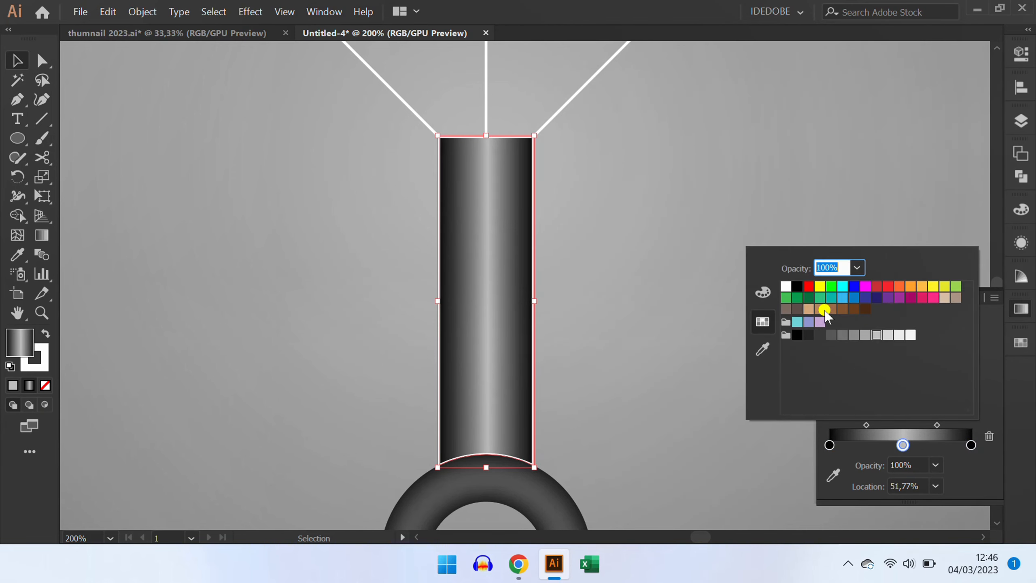
click(821, 308)
click(842, 308)
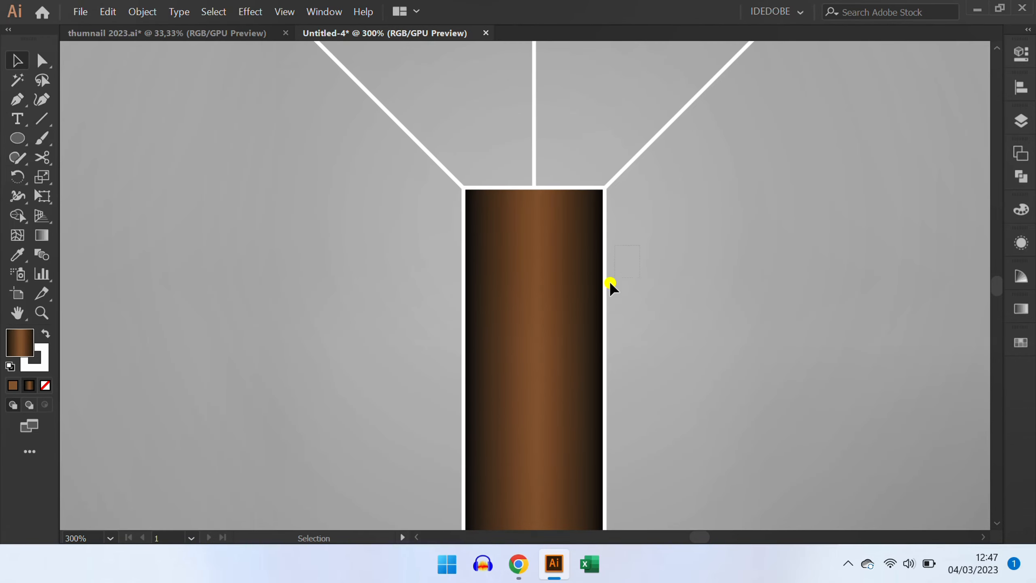
Remove the white stroke from the brown gradient handle and deselect it.
click(581, 308)
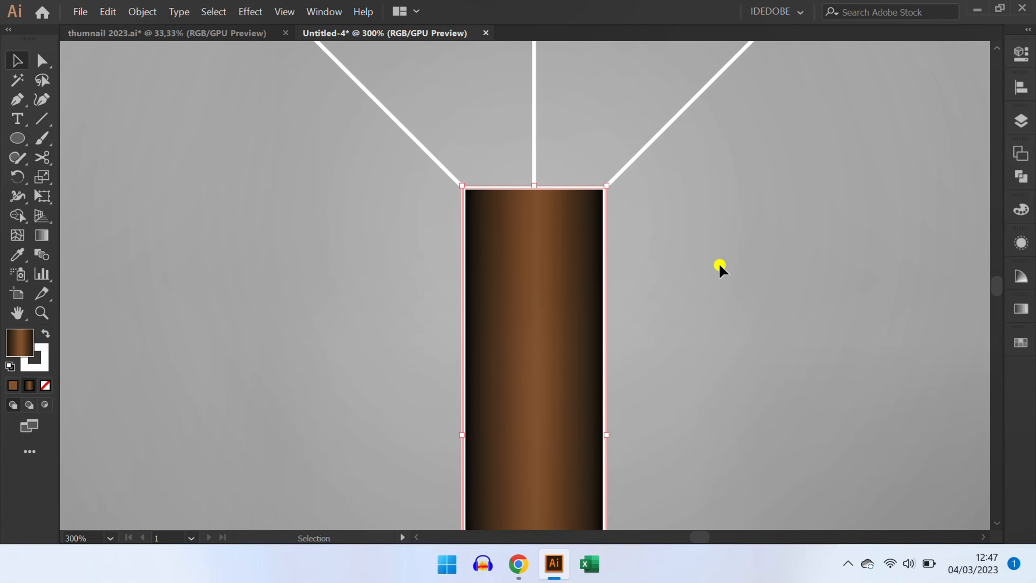
click(1015, 62)
click(816, 237)
click(639, 295)
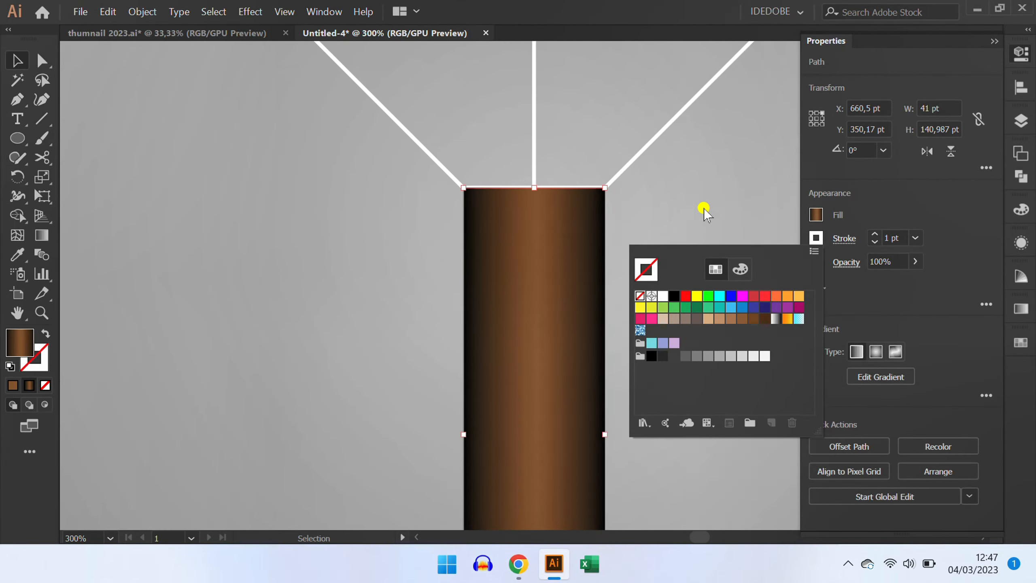
click(704, 208)
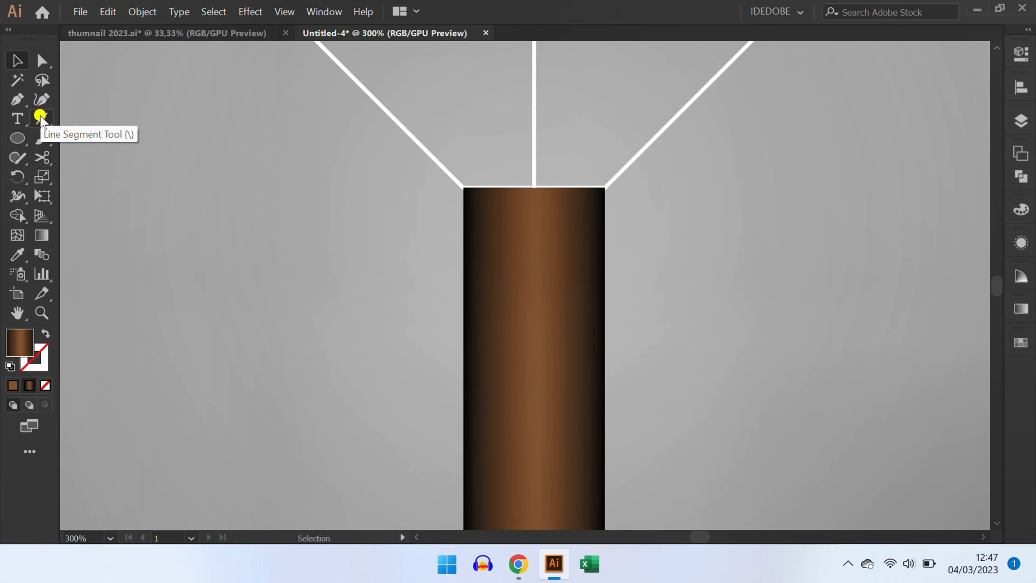
Draw a horizontal line segment about 40 pt long across the handle near its upper end and give it a black stroke.
drag(41, 119, 69, 116)
click(69, 117)
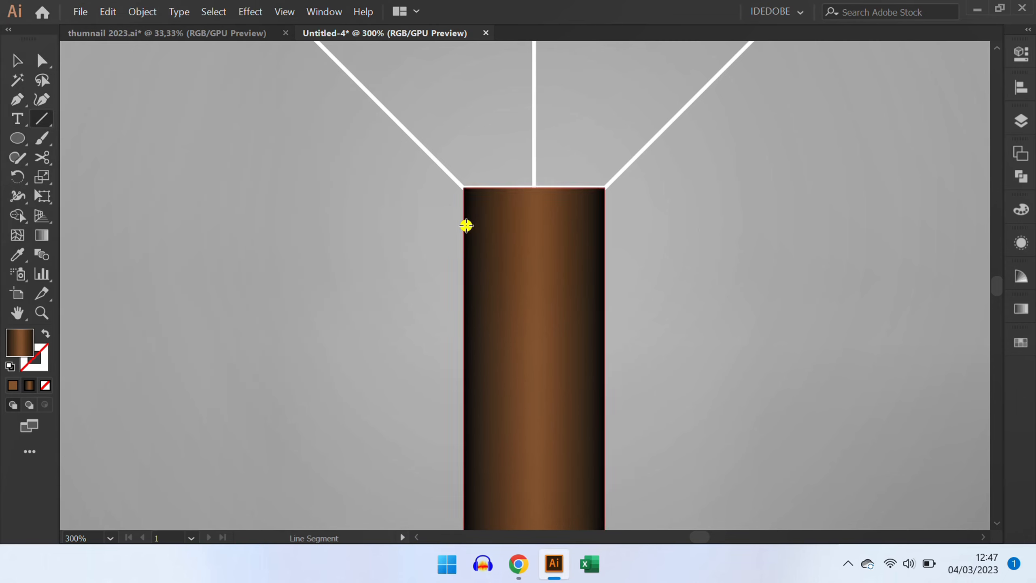
drag(463, 227, 609, 227)
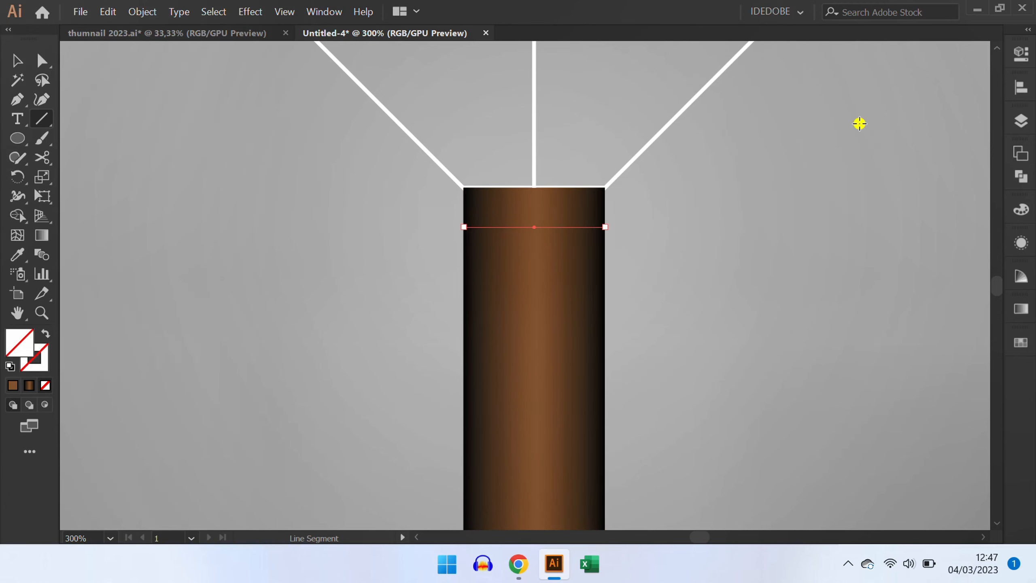
click(1022, 54)
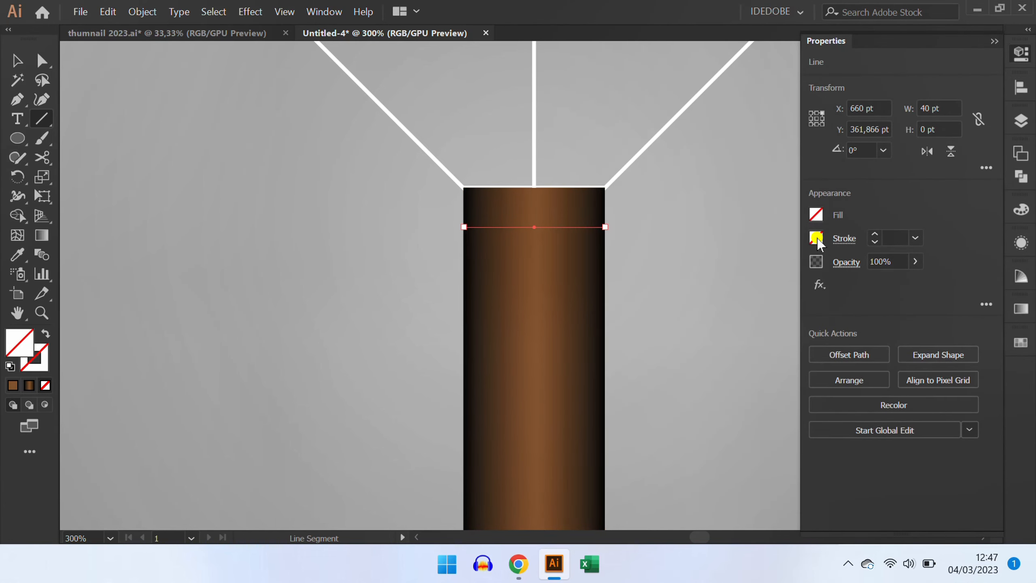
click(815, 238)
click(672, 294)
click(692, 201)
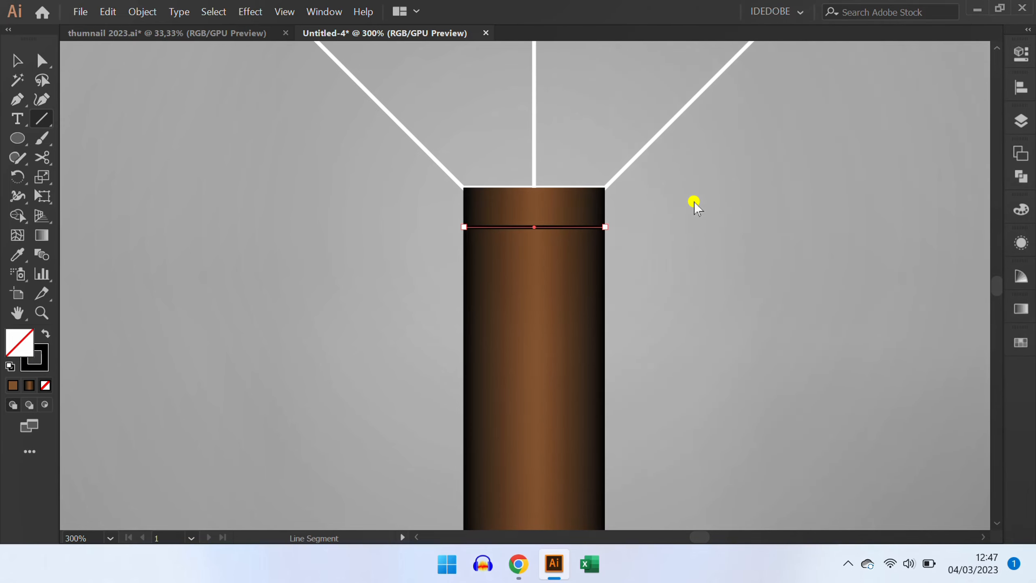
Start a Transform effect on the black handle line with preview on and 8 copies.
key(v)
click(692, 296)
key(space)
drag(699, 309, 607, 280)
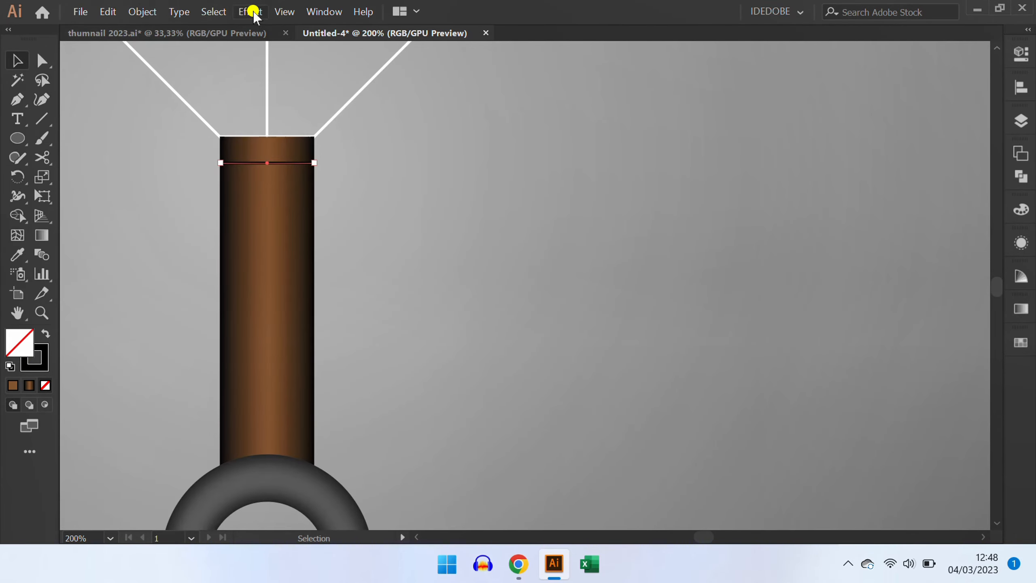
click(253, 12)
mouse_move(381, 155)
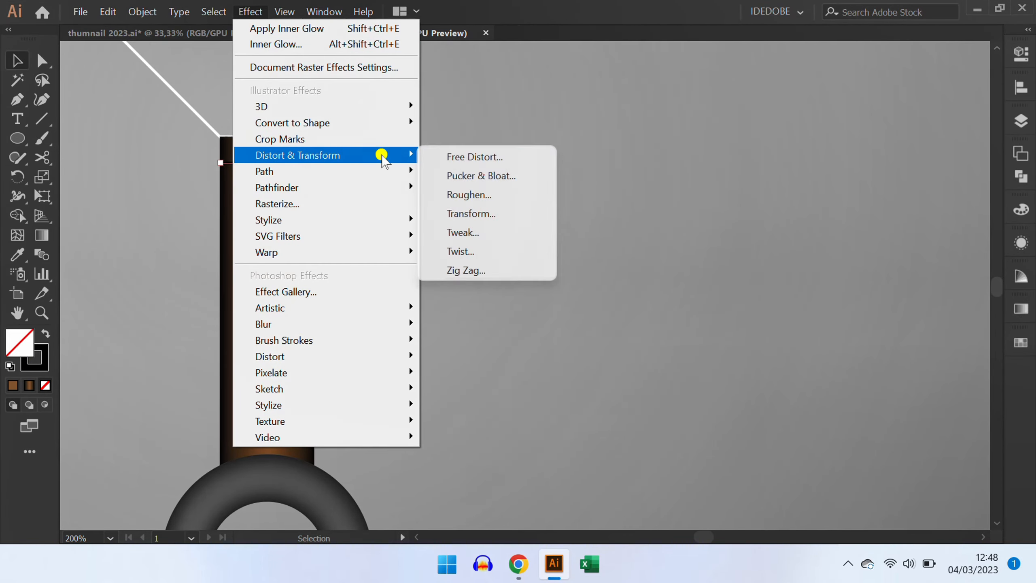
click(489, 212)
click(411, 480)
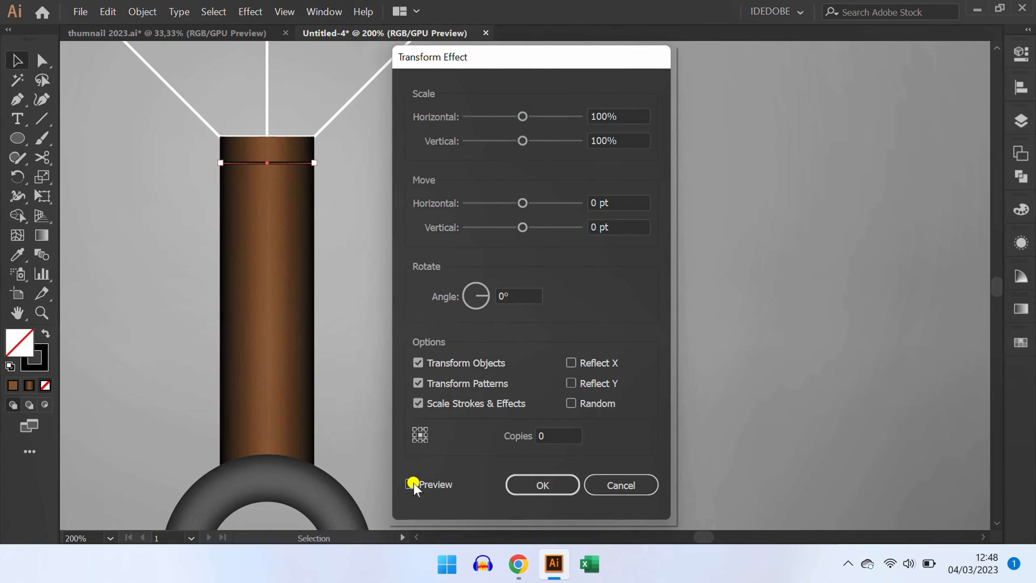
click(555, 435)
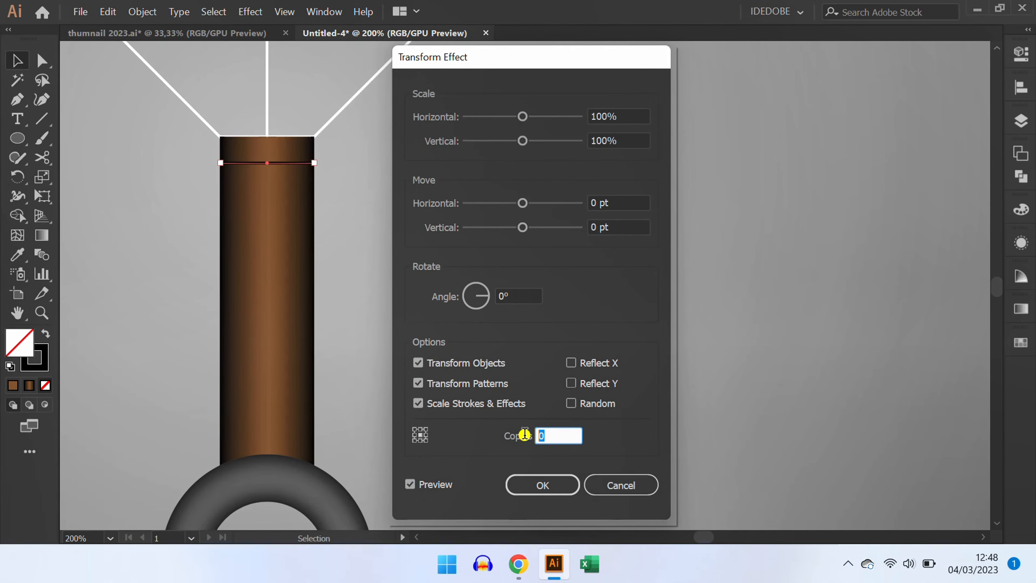
text(8)
Set the Transform effect's vertical move to 15 pt and apply it to repeat the line down the handle.
click(619, 230)
key(Up)
key(Up)
key(Up)
key(Up)
key(Up)
key(Up)
key(Up)
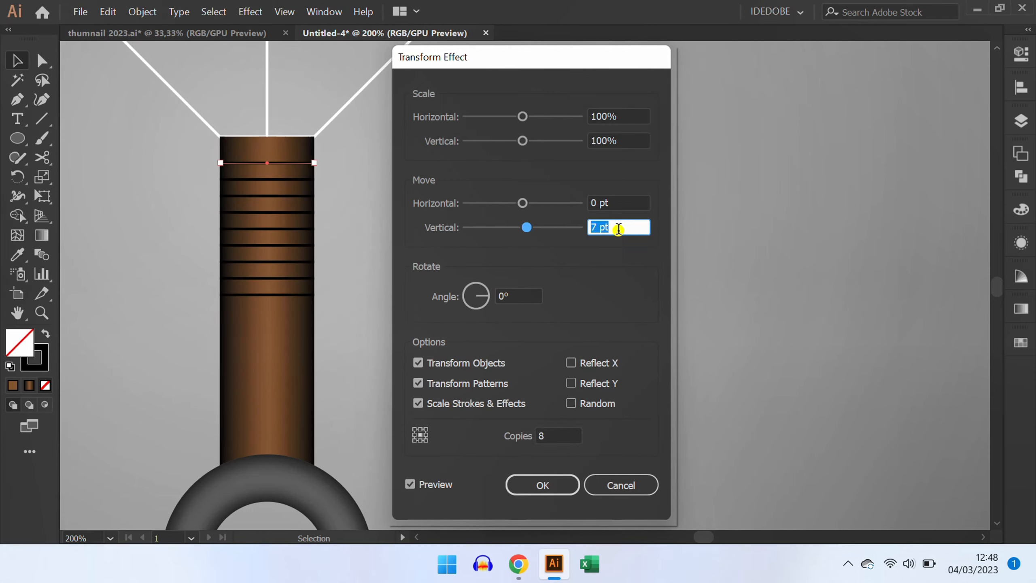
key(Up)
key(Up)
key(Up)
key(Up)
key(Up)
key(Up)
key(Up)
key(Up)
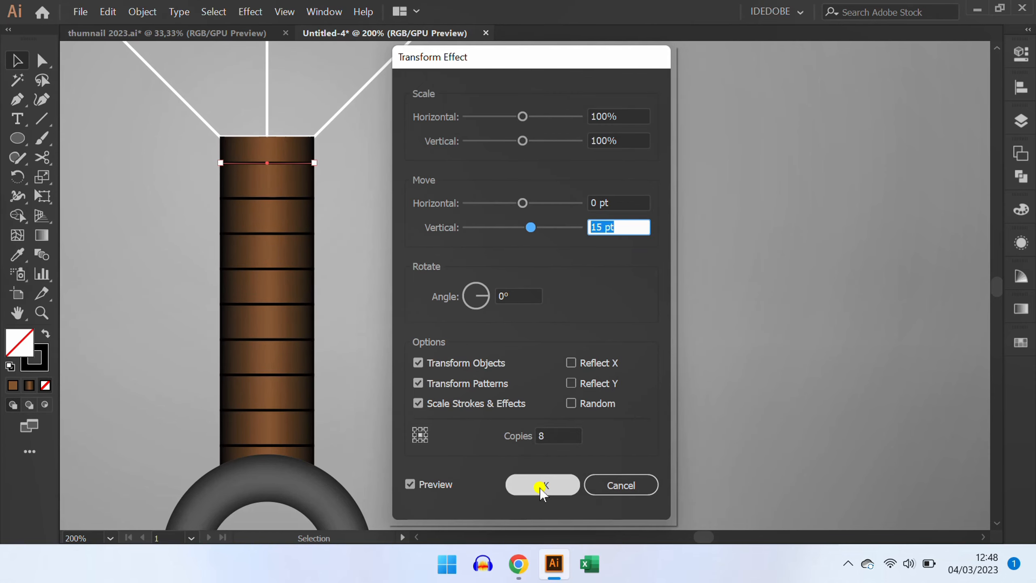
click(541, 487)
scroll(677, 353, down, 2)
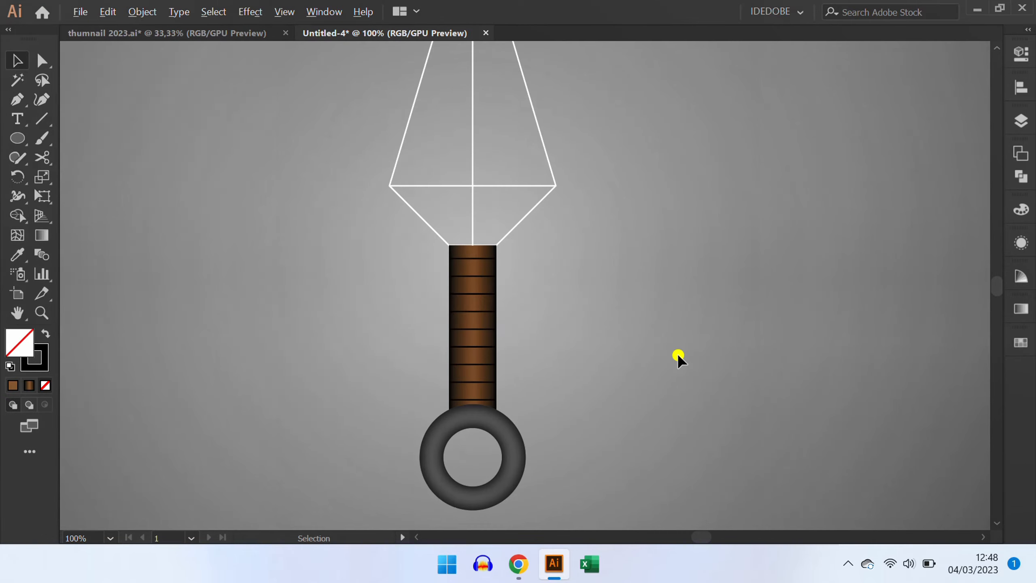
Expand the appearance of the repeated black lines on the handle and deselect them.
drag(618, 316, 626, 359)
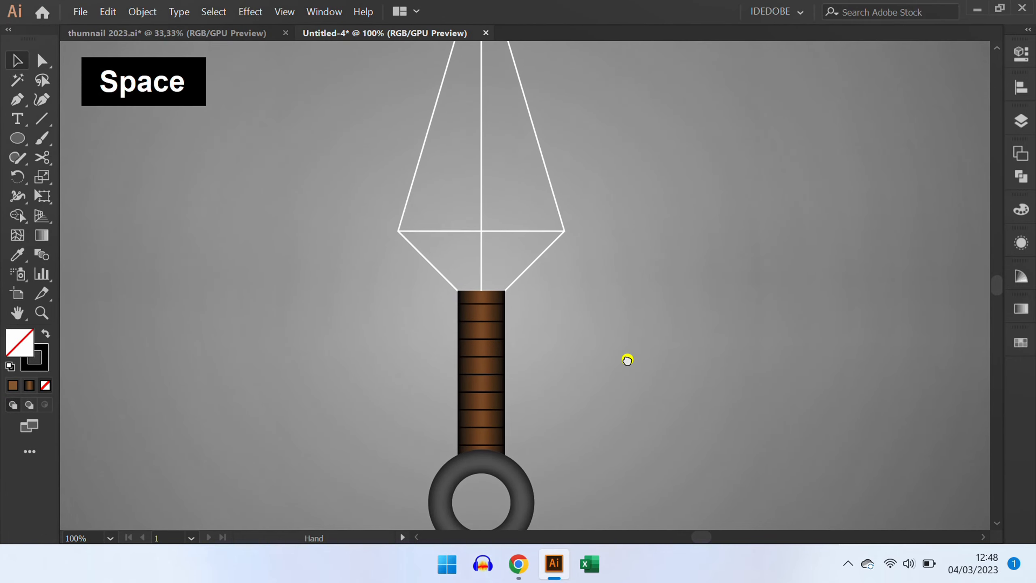
click(485, 305)
click(143, 12)
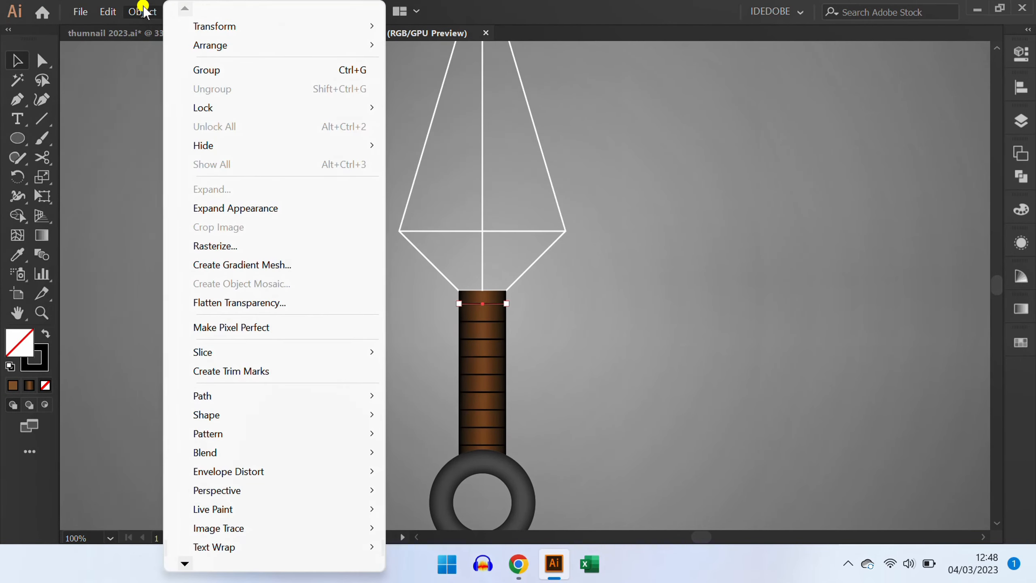
click(245, 208)
click(420, 363)
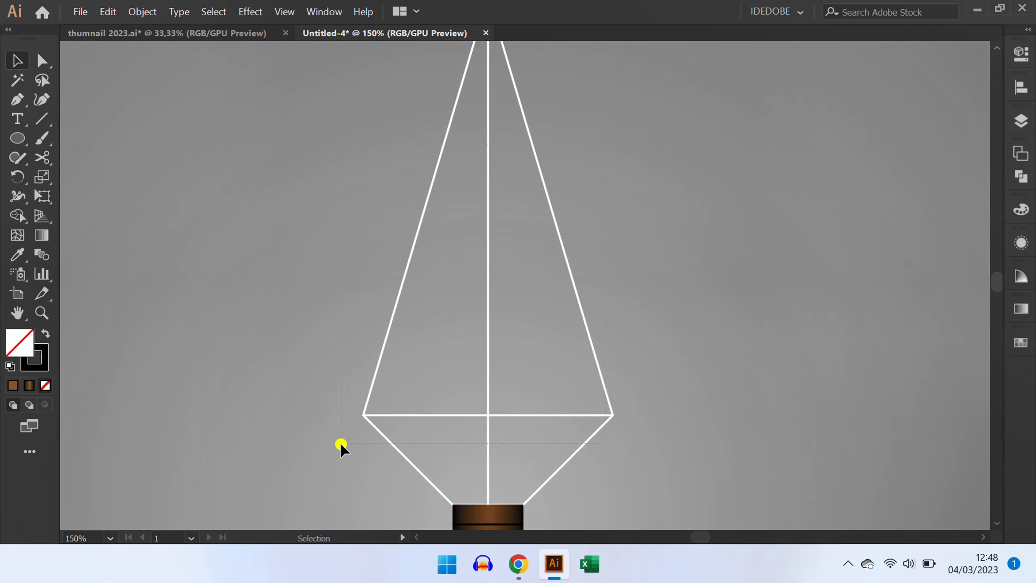
Select the white blade outline with its dividing lines and split it into separate facets with the Shape Builder tool.
click(364, 415)
click(17, 216)
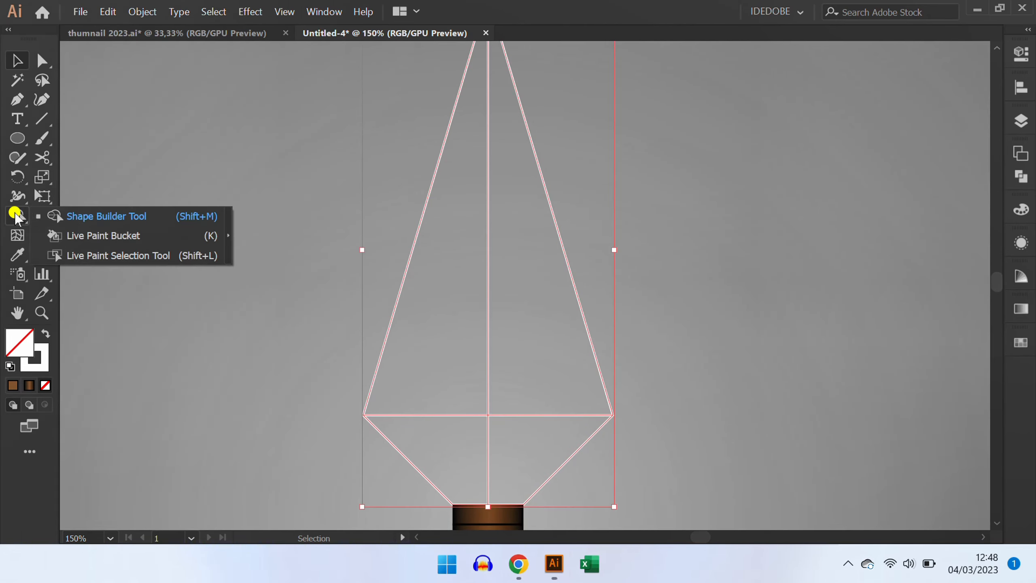
click(92, 214)
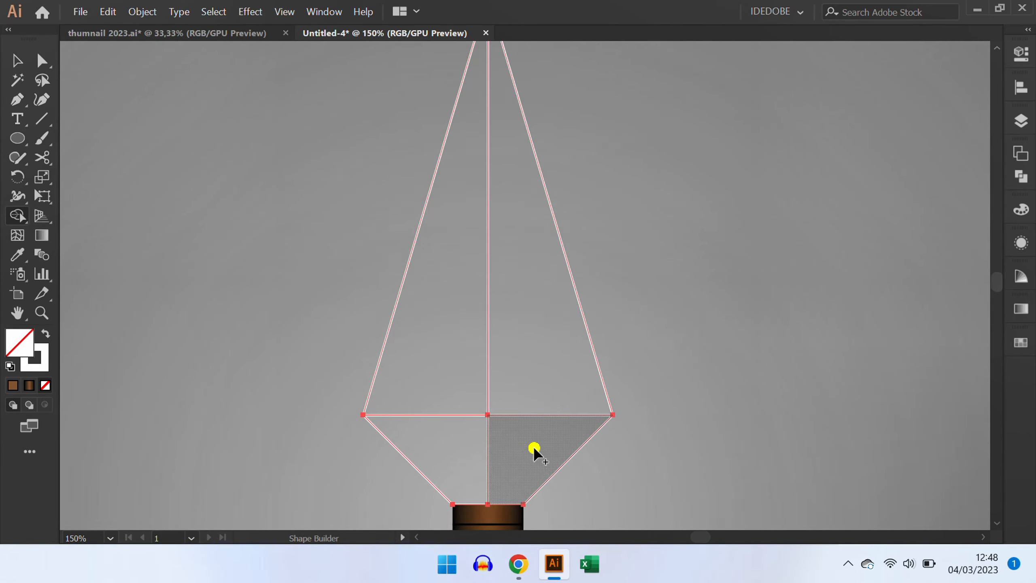
key(v)
click(273, 463)
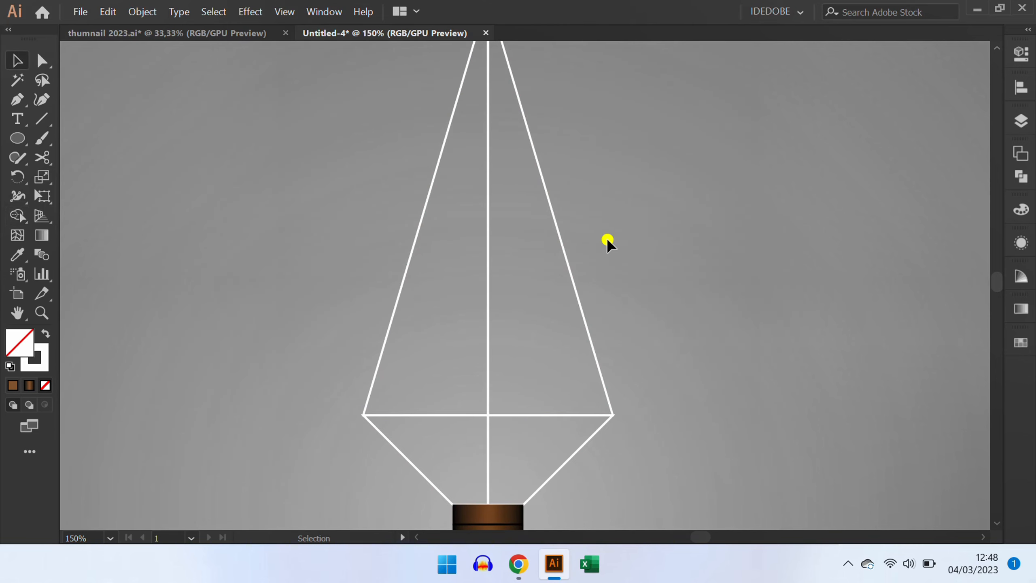
Fill the blade's upper right facet with the White, Black linear gradient preset.
click(581, 315)
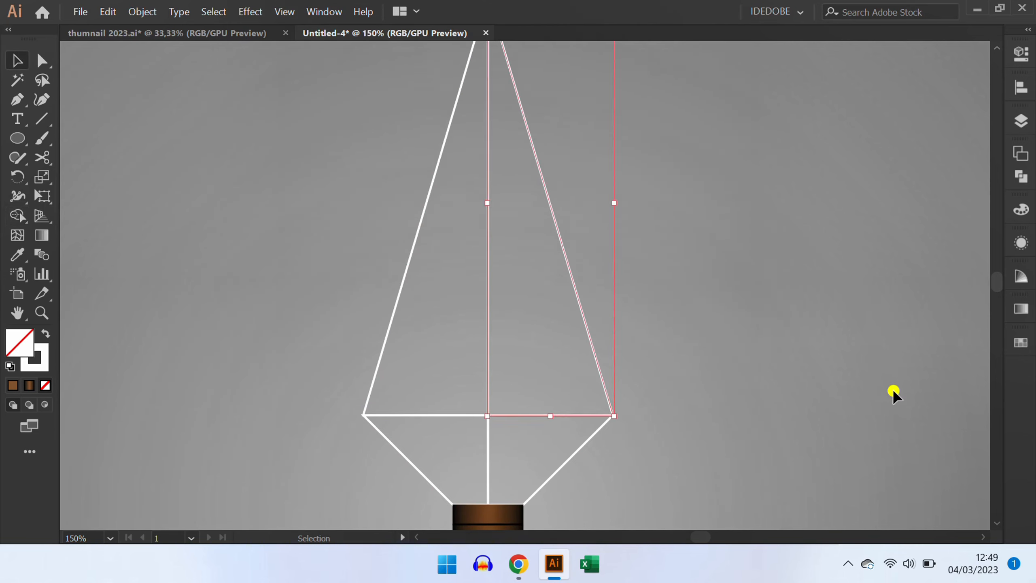
click(1022, 311)
click(853, 321)
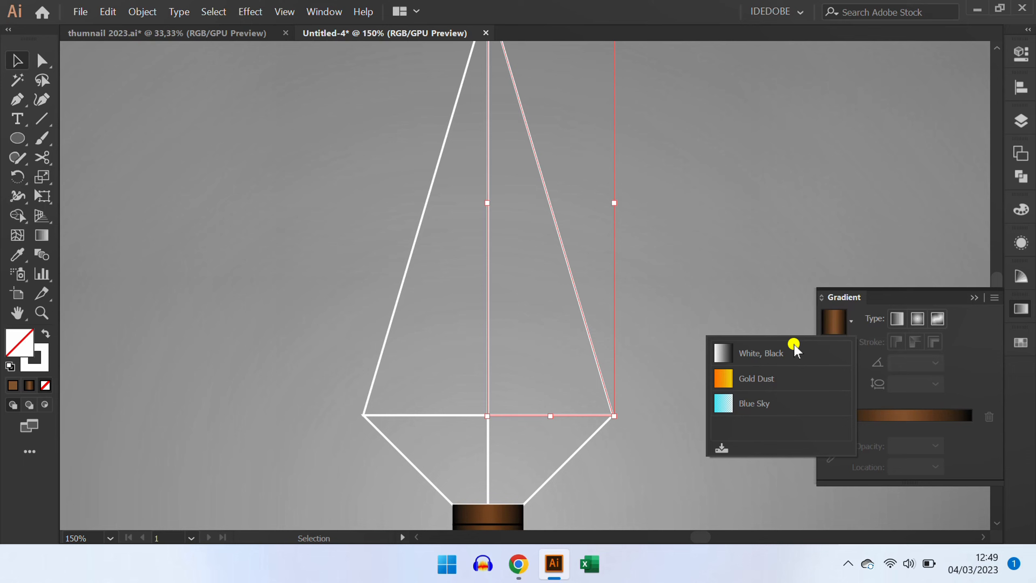
click(747, 344)
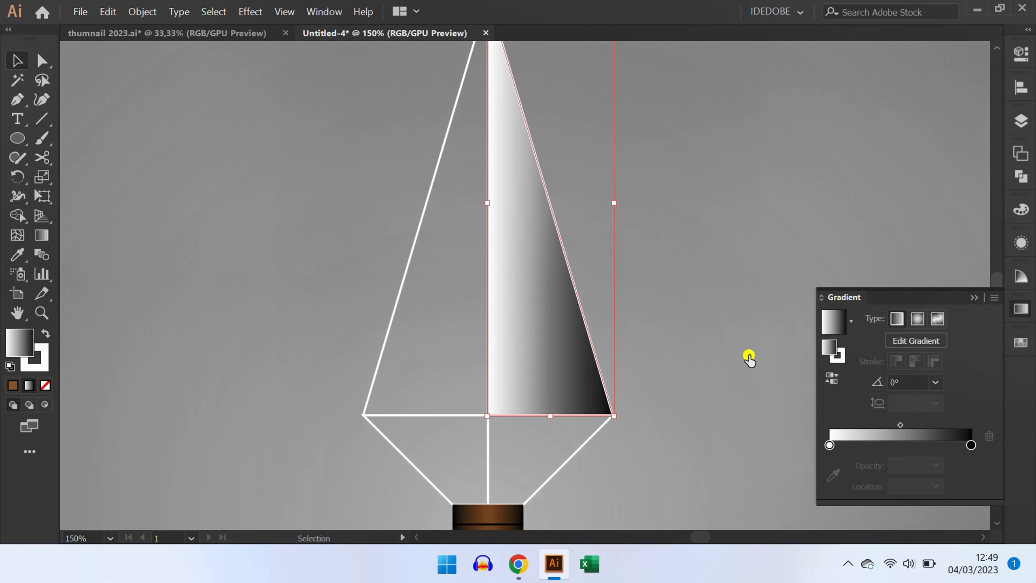
Recolour the facet's gradient from light grey R=179 G=179 B=179 at the start to near-white at the end, and deselect it.
double_click(971, 444)
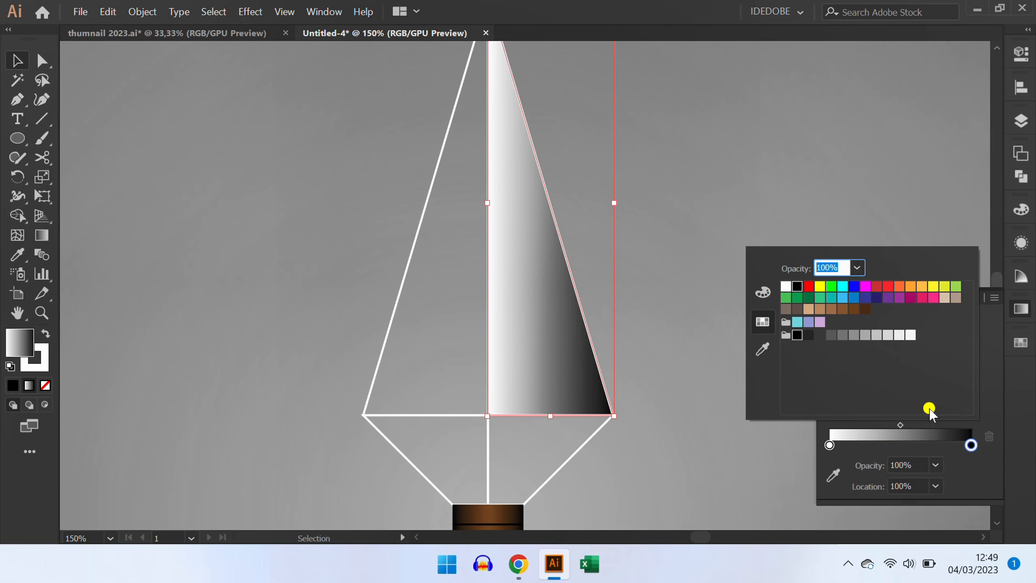
click(910, 335)
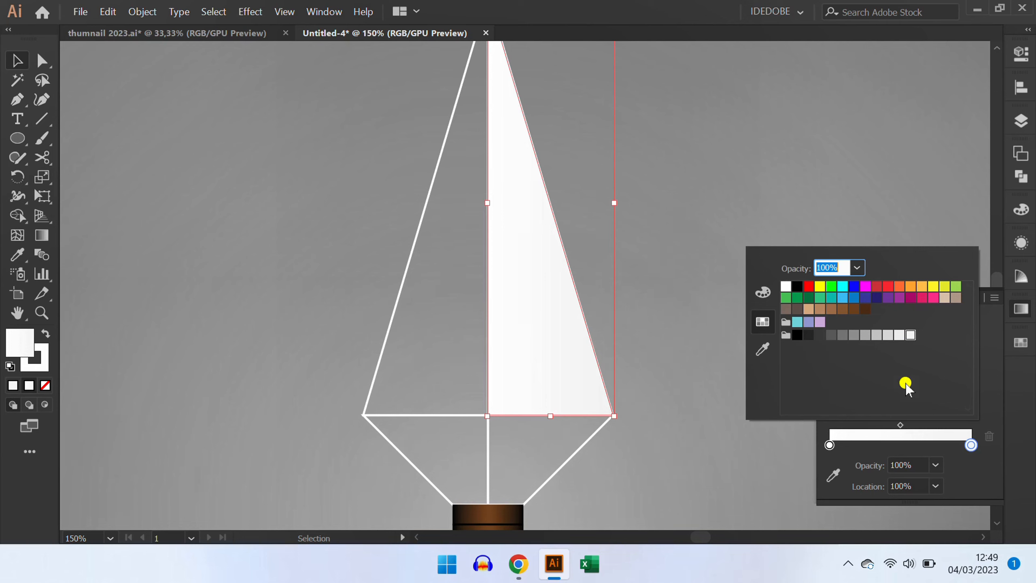
double_click(828, 445)
click(887, 336)
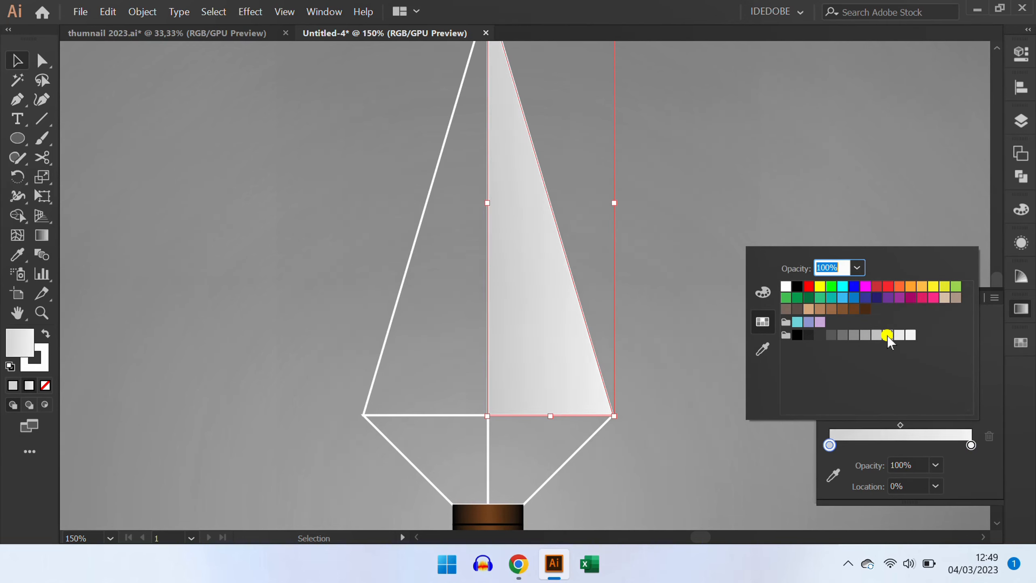
click(878, 335)
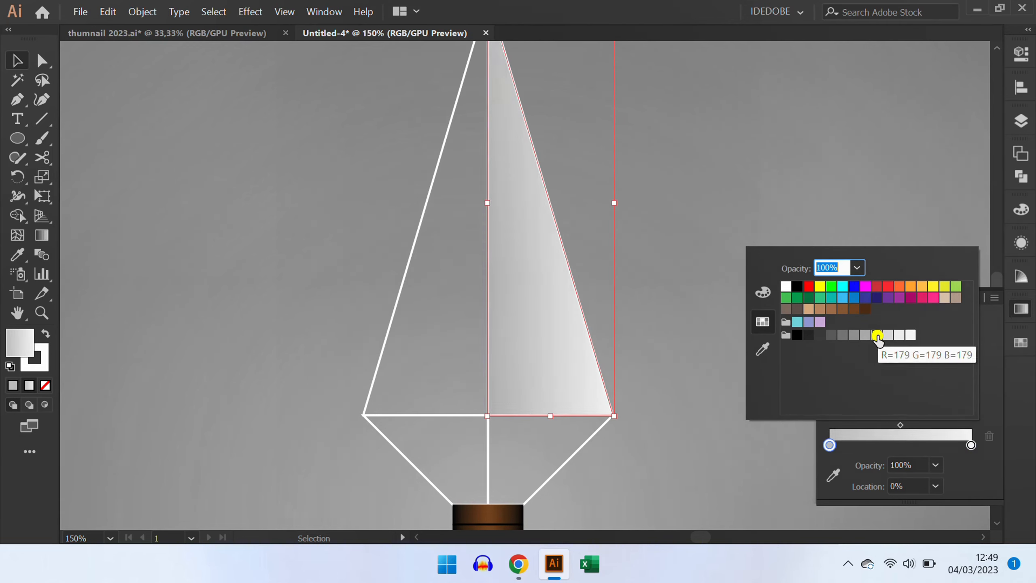
click(620, 222)
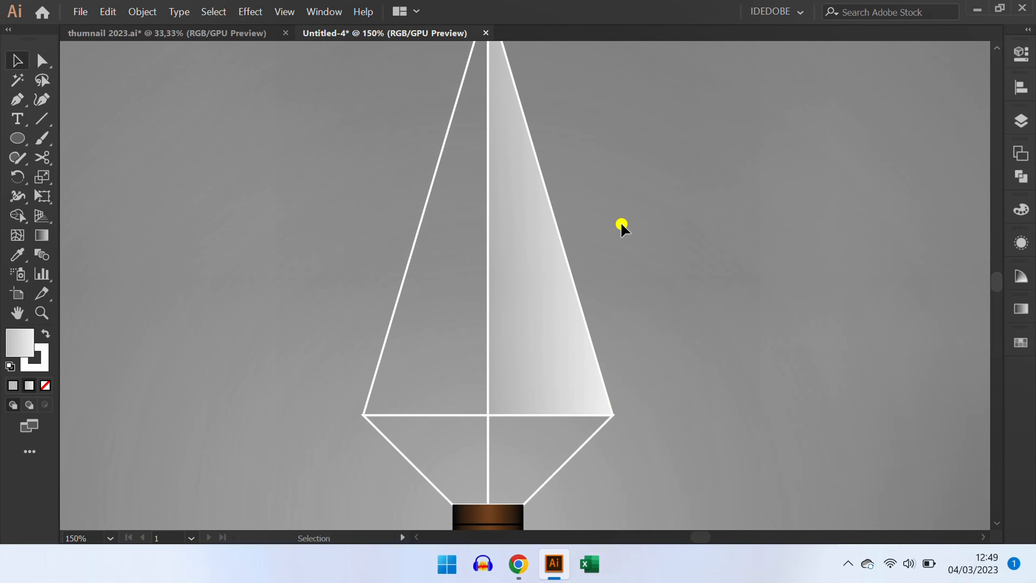
Select all the blade facets and remove their white stroke.
drag(303, 438, 898, 139)
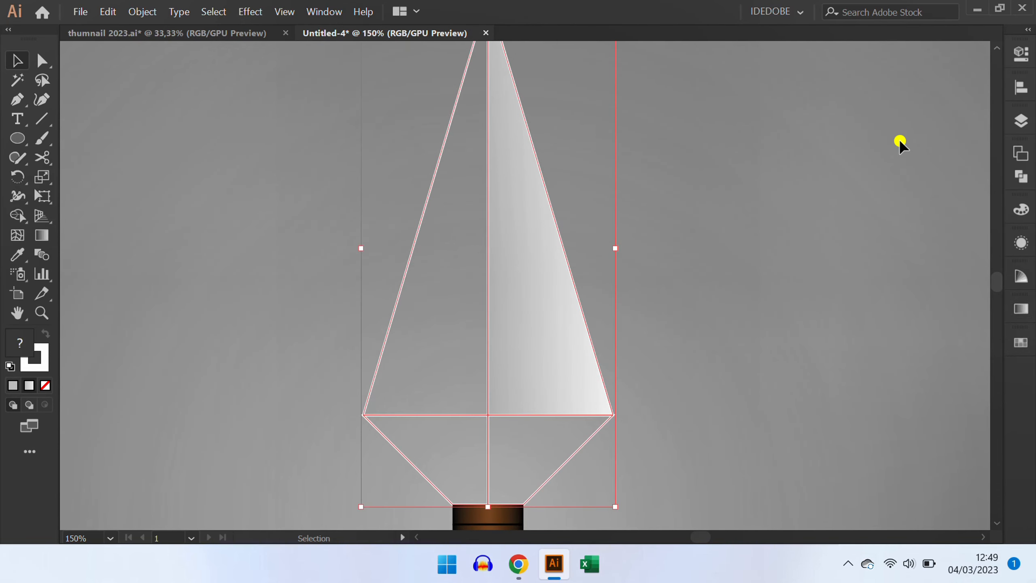
click(1020, 53)
click(816, 238)
click(639, 295)
click(661, 183)
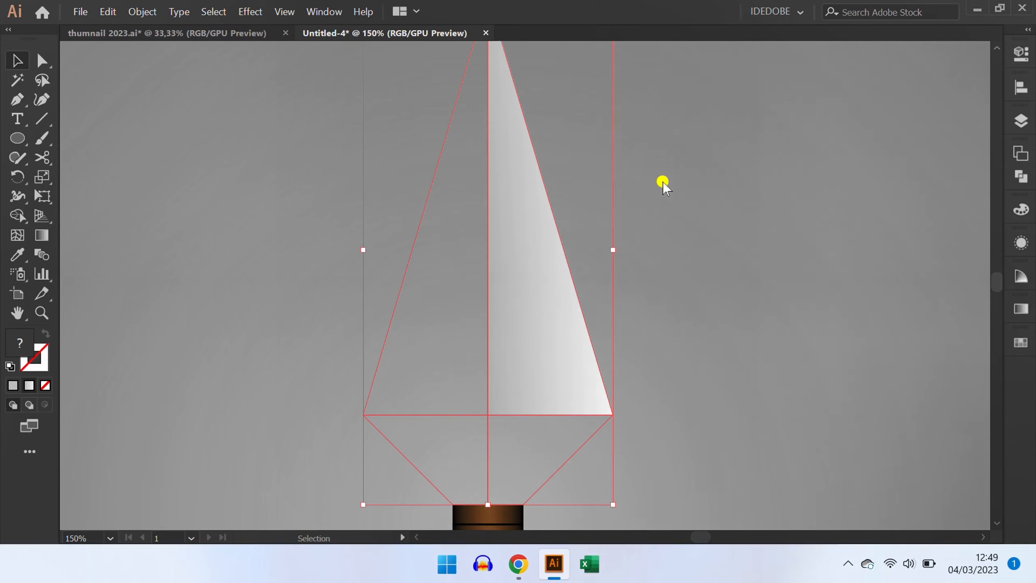
Copy the light grey gradient from the upper right facet onto the blade's upper left and lower left facets with the Eyedropper.
click(435, 281)
drag(384, 286, 358, 342)
key(i)
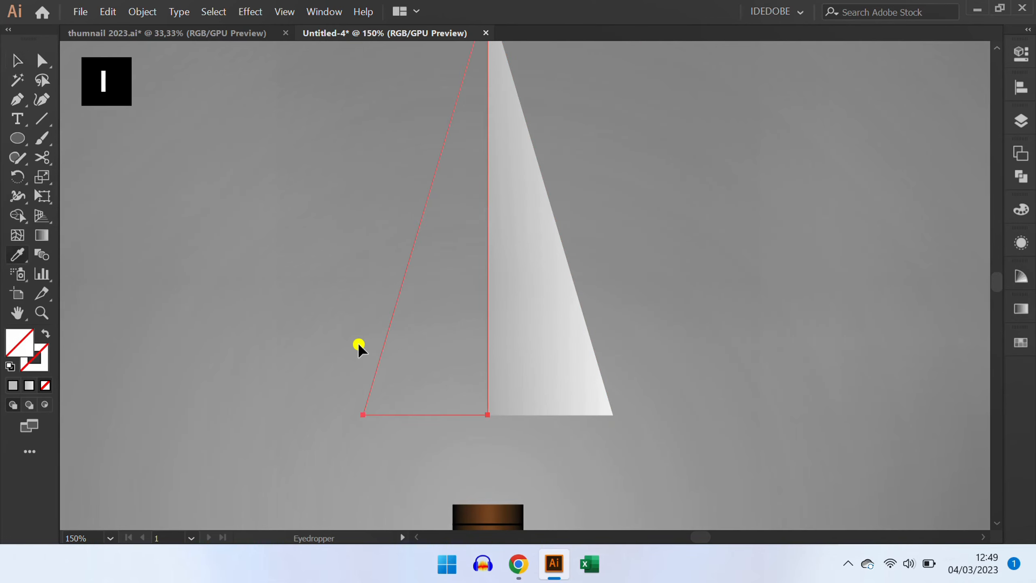
click(556, 315)
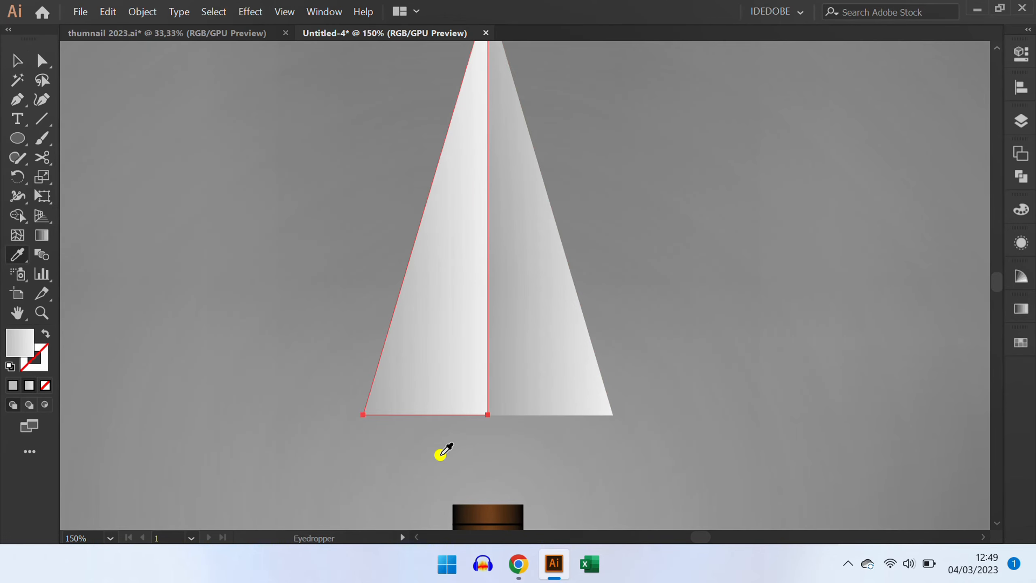
key(v)
click(370, 493)
key(i)
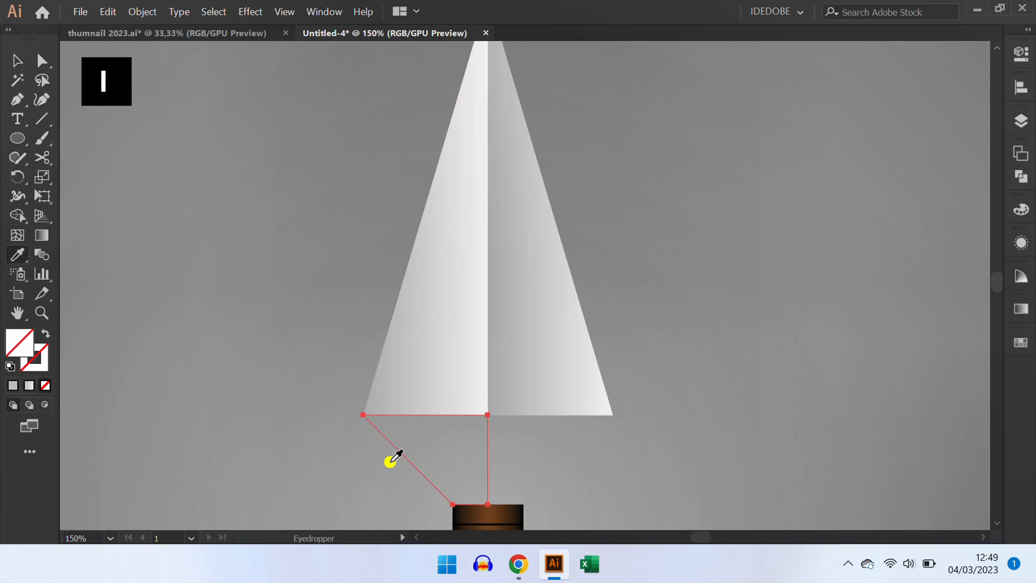
click(530, 329)
Copy the same light grey gradient onto the blade's lower right facet and deselect it.
drag(671, 478, 533, 481)
key(i)
click(542, 345)
key(v)
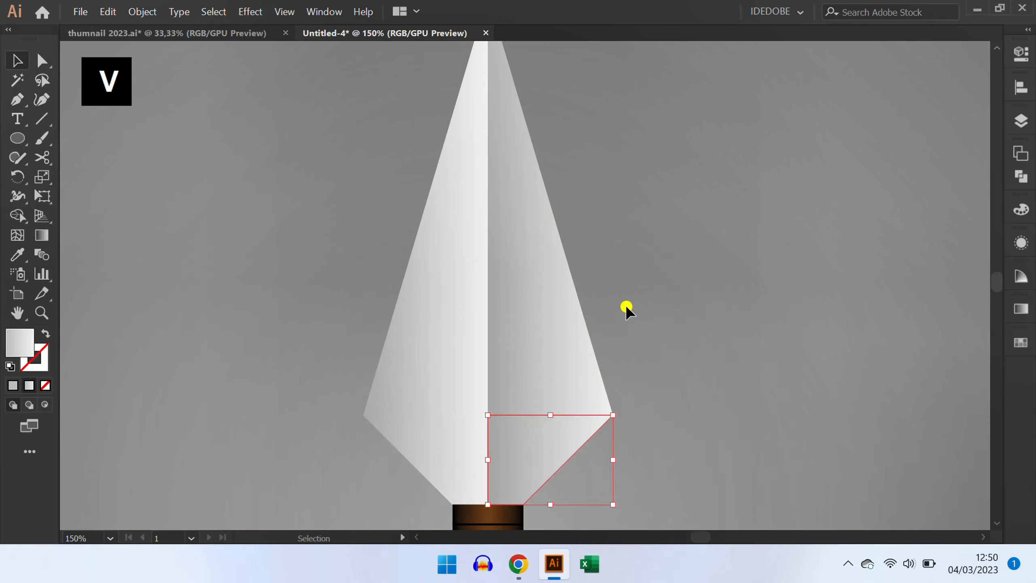
click(656, 301)
Darken the upper left facet's gradient to R=102 G=102 B=102 at the start and medium grey at the end, and tilt it slightly downwards.
drag(659, 298, 631, 295)
drag(369, 256, 319, 305)
key(g)
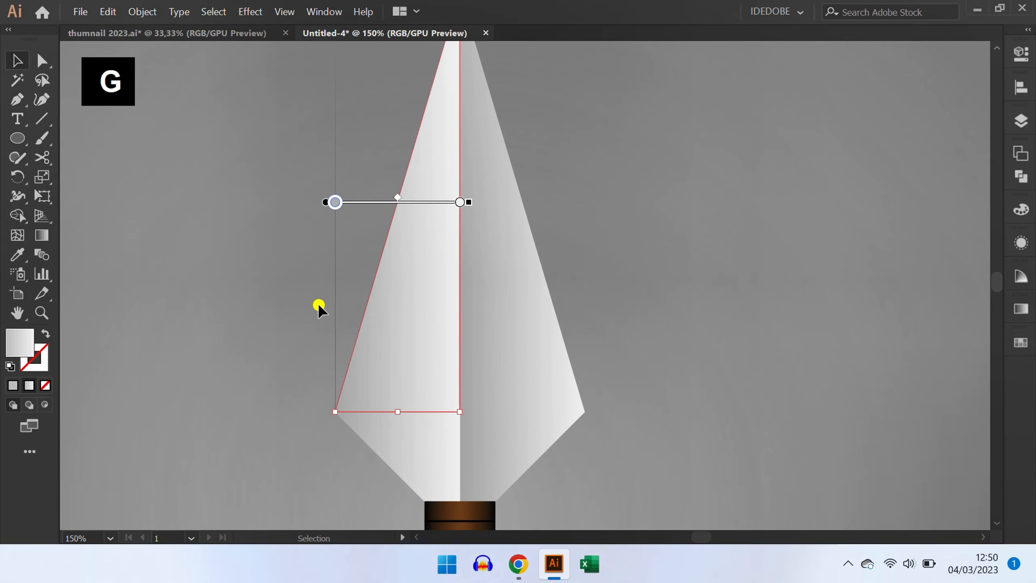
double_click(334, 202)
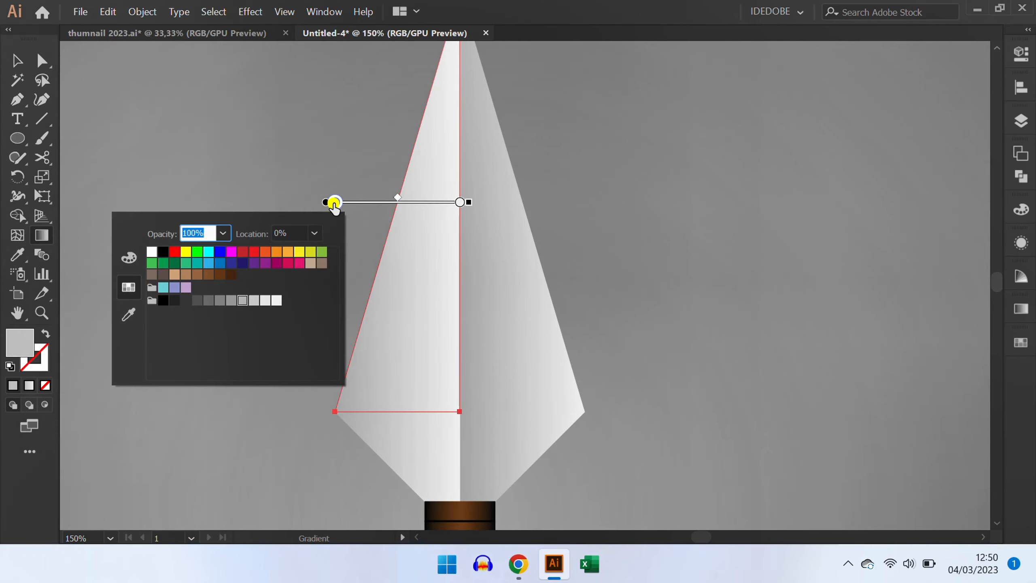
click(208, 302)
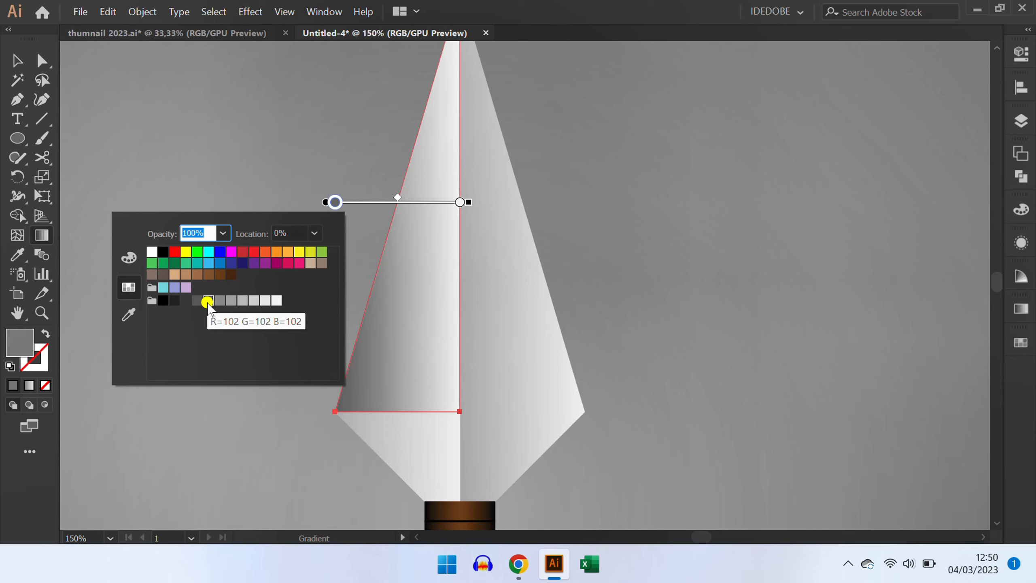
double_click(459, 202)
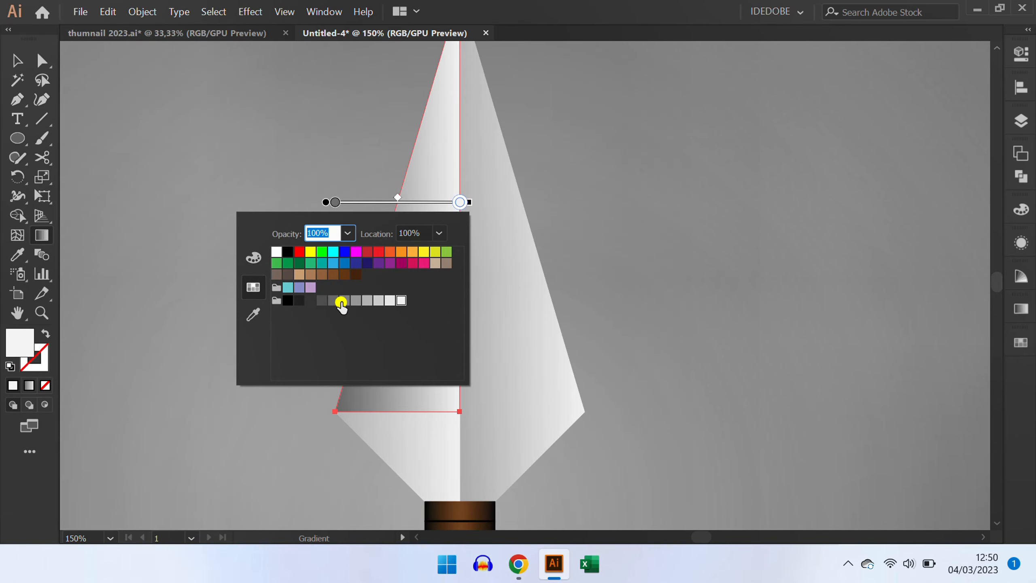
click(342, 303)
click(354, 301)
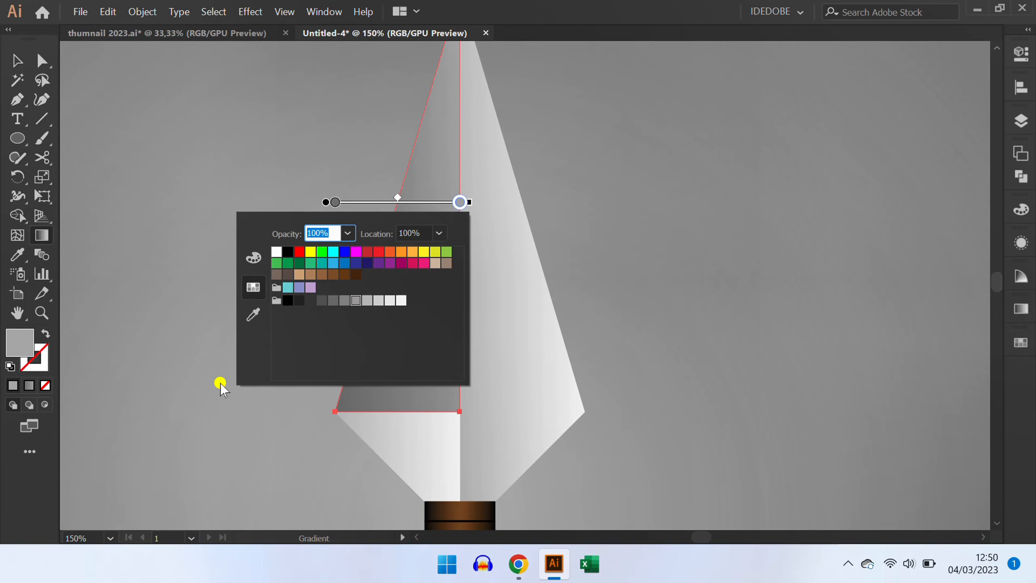
click(213, 391)
drag(471, 201, 472, 237)
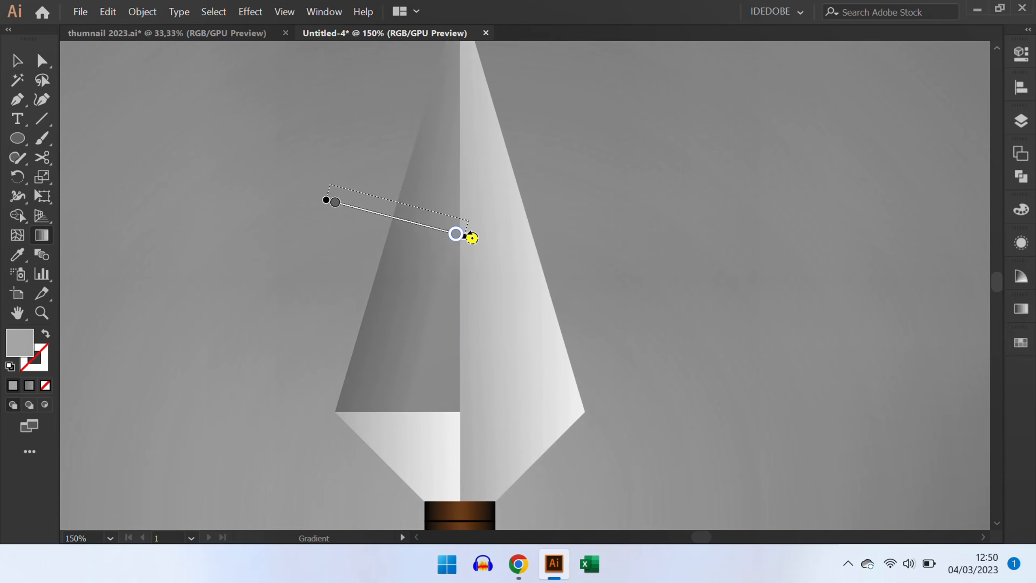
key(v)
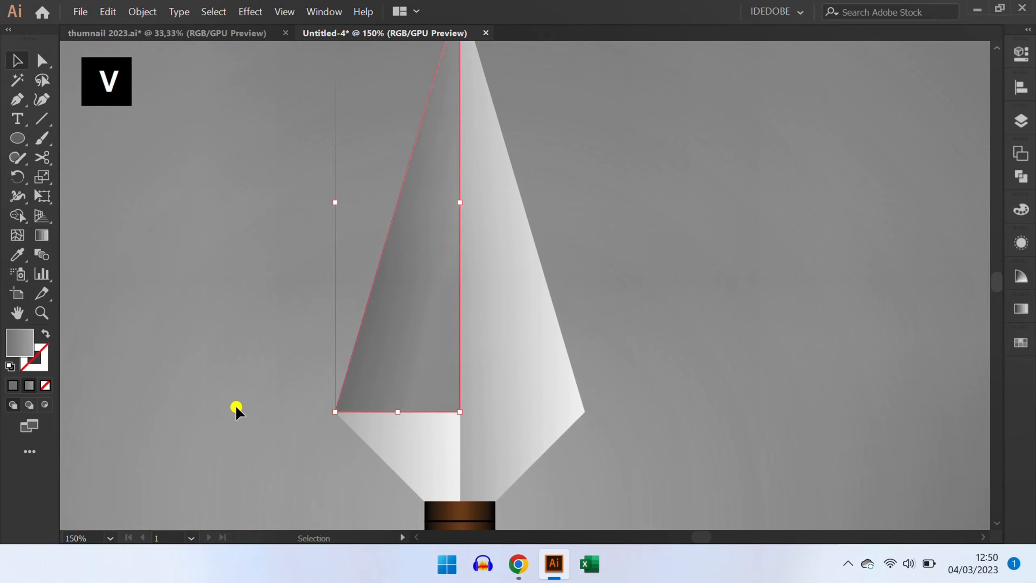
Copy the dark gradient onto the blade's lower right facet, angle it diagonally towards the outer lower edge, and deselect the facet.
click(530, 449)
key(i)
click(415, 353)
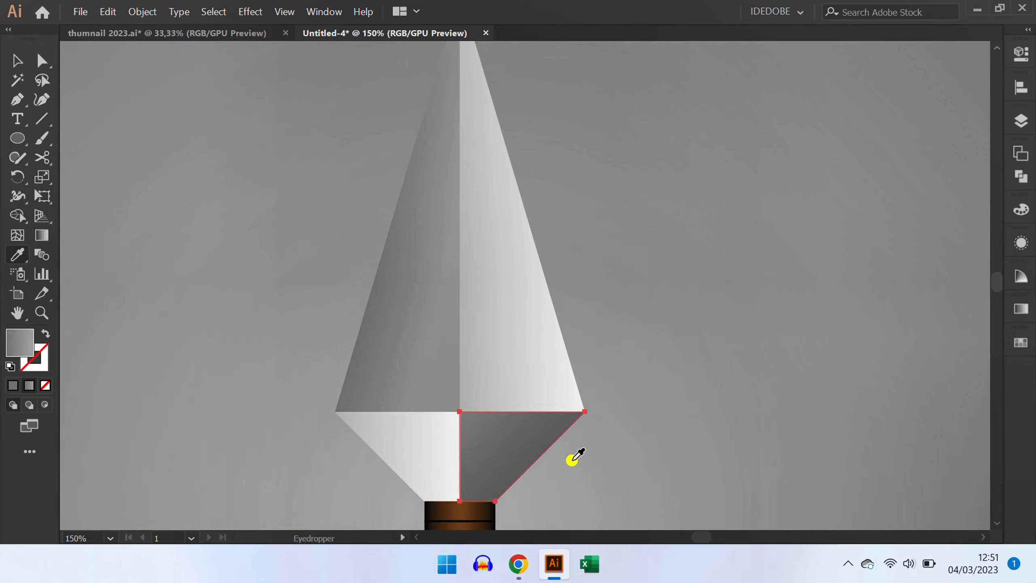
key(g)
drag(542, 482, 561, 500)
alt+scroll(640, 416, down, 1)
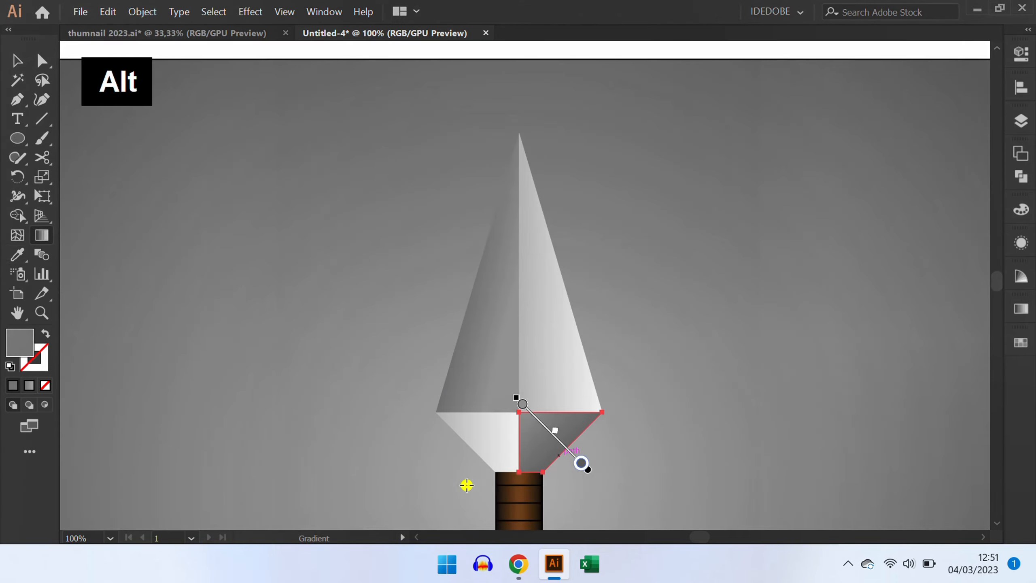
key(v)
click(417, 482)
Select all parts of the knife, group them, and deselect the group.
scroll(424, 457, down, 1)
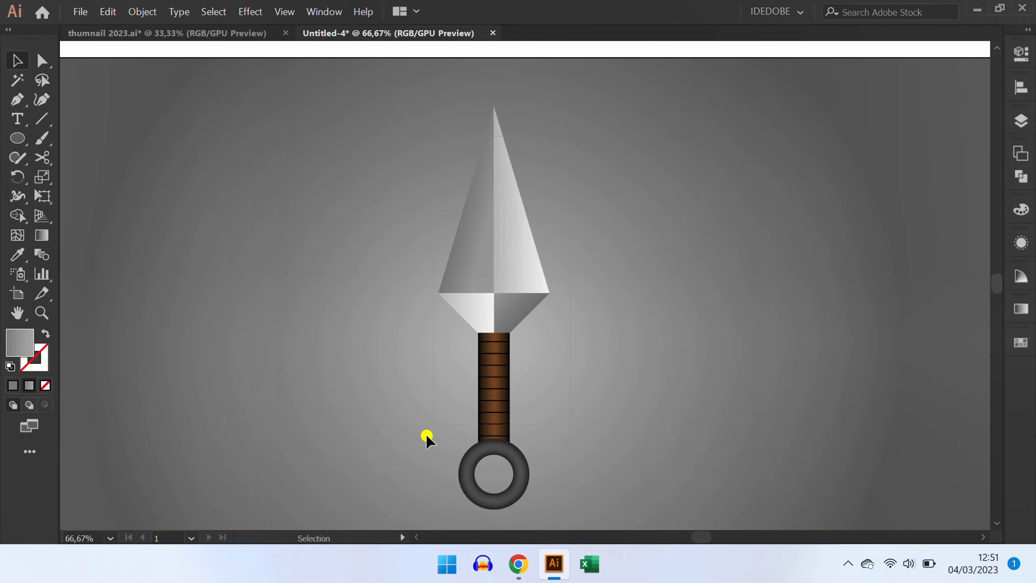
key(ctrl+a)
right_click(377, 225)
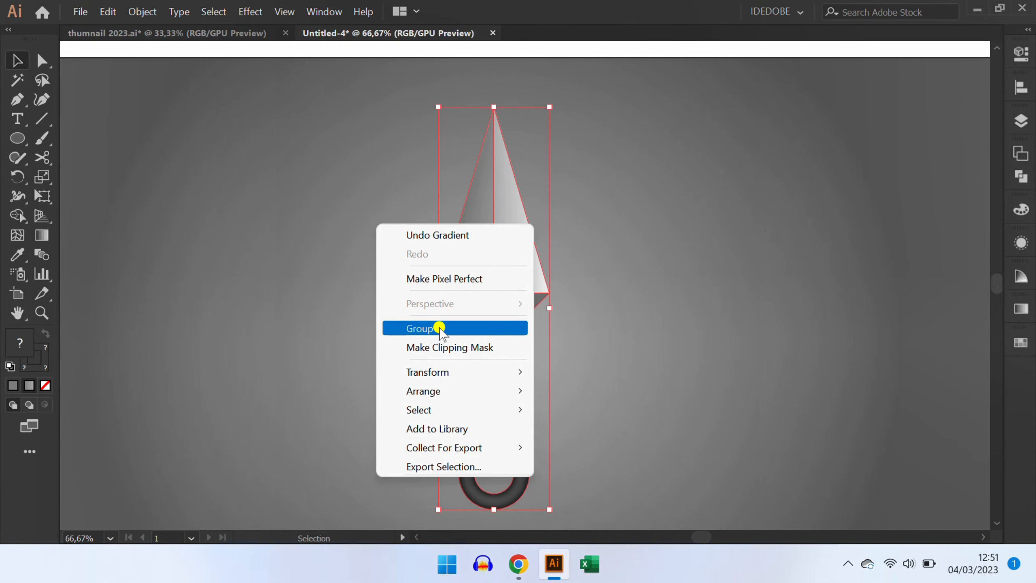
click(439, 328)
click(335, 333)
Select the whole knife, give it a Multiply drop shadow with 30% opacity, 5 pt X and Y offsets and 3 pt blur, and deselect it.
key(ctrl+a)
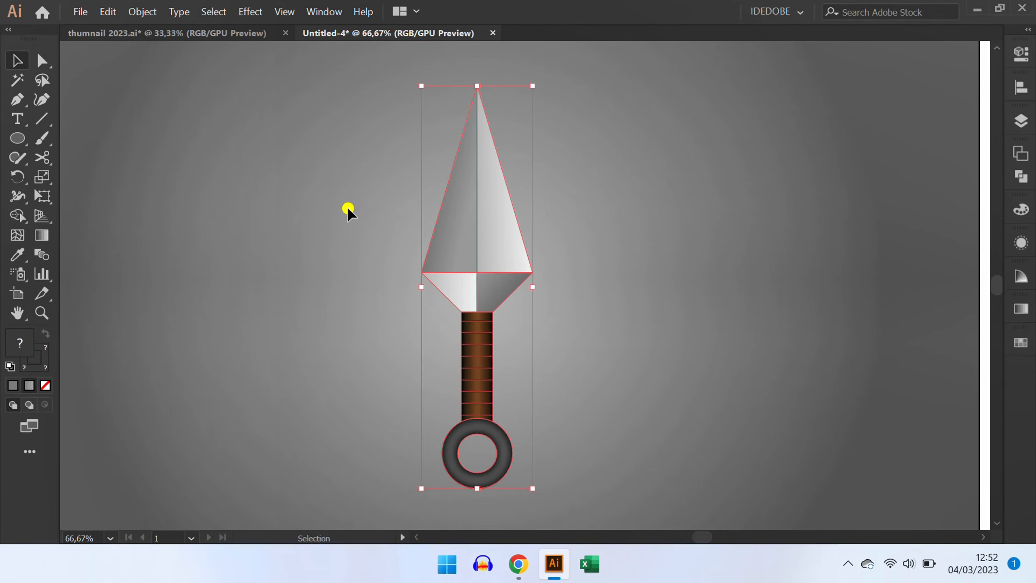
click(250, 11)
mouse_move(317, 223)
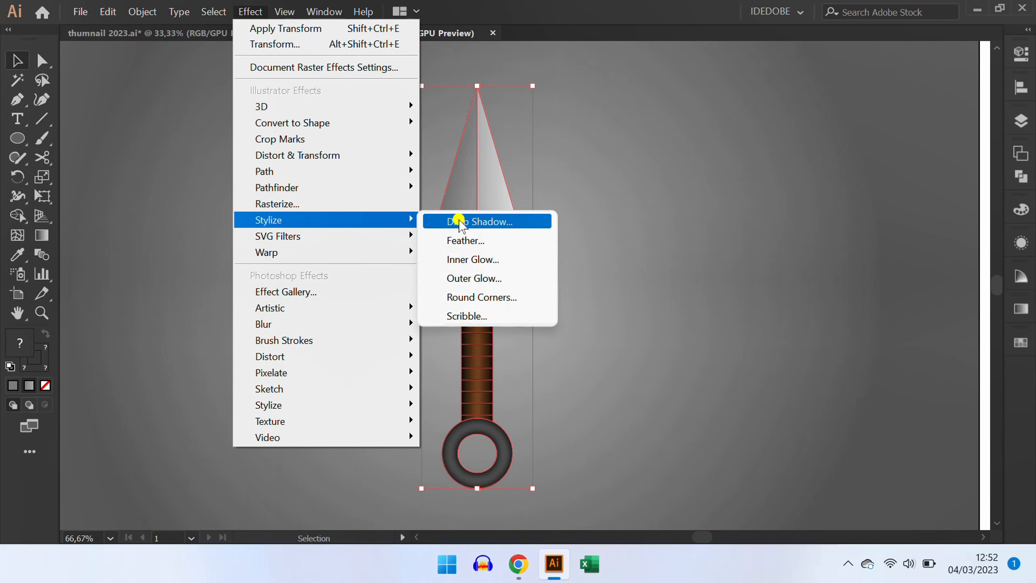
click(518, 220)
click(652, 383)
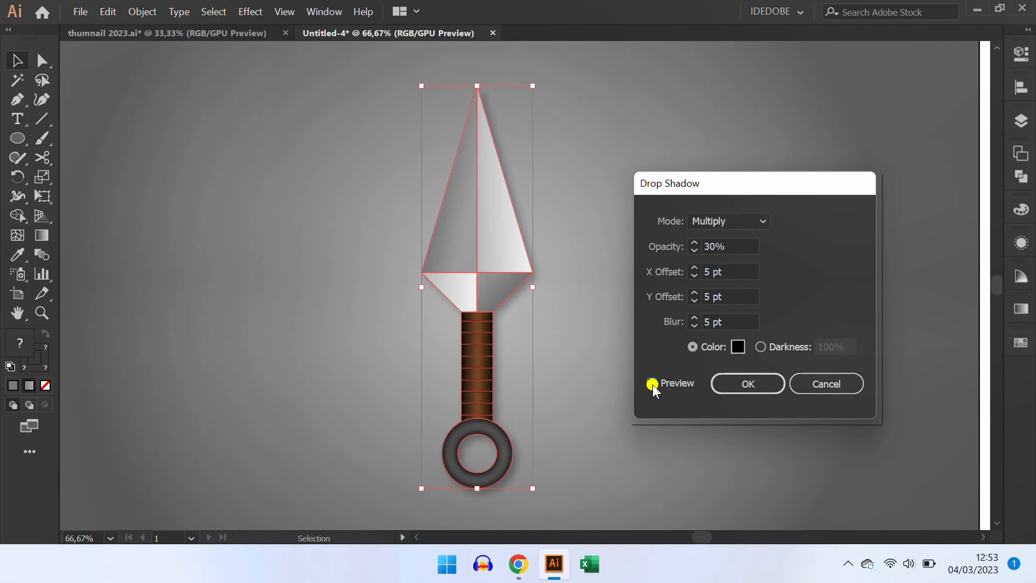
click(690, 347)
click(736, 245)
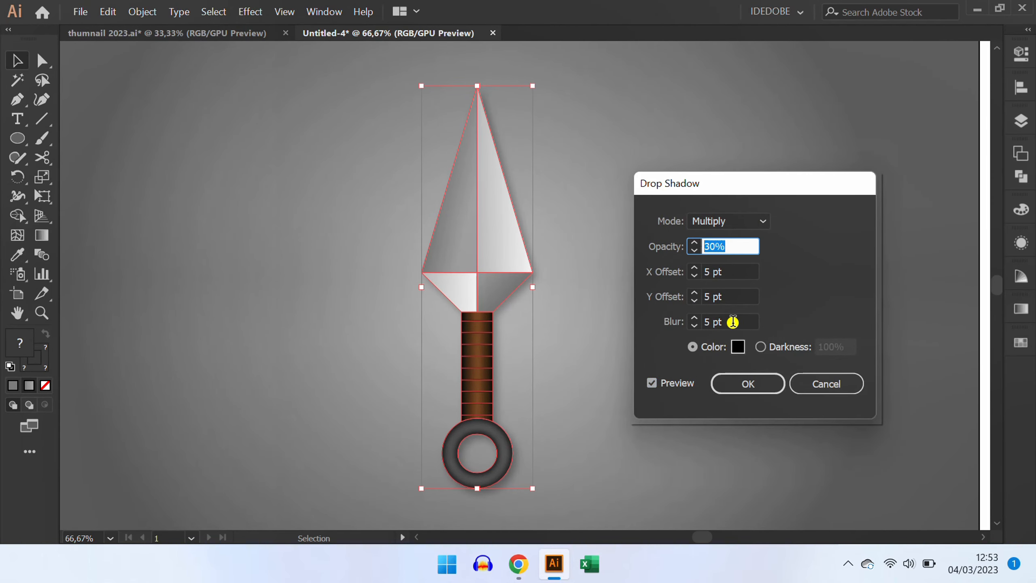
click(733, 322)
text(3)
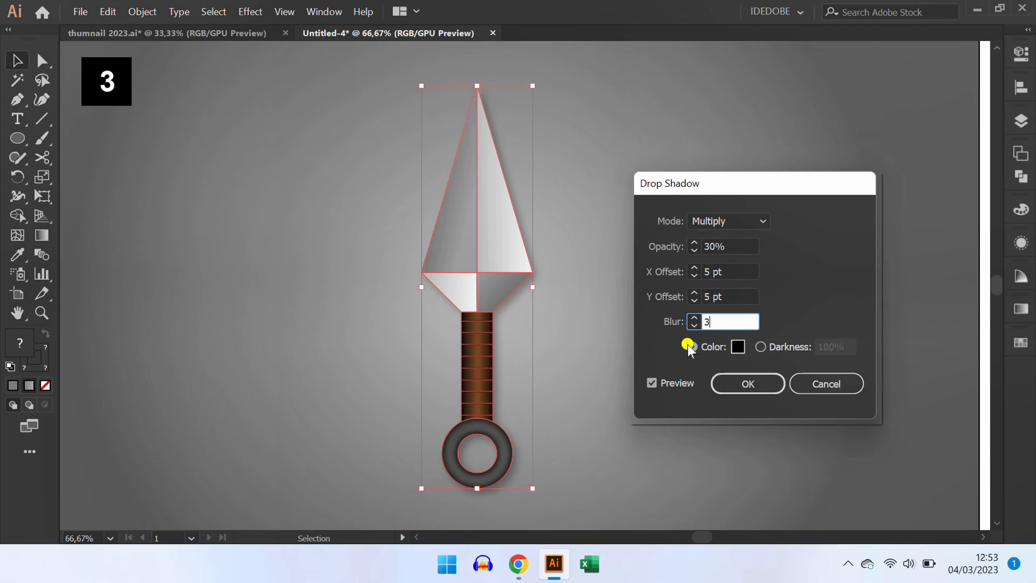
click(652, 384)
key(Return)
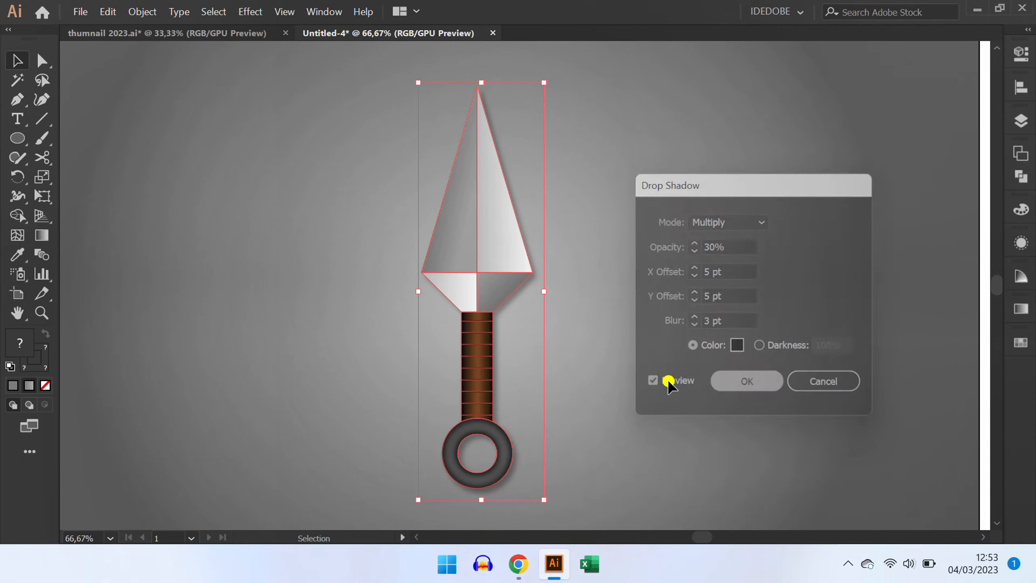
click(622, 375)
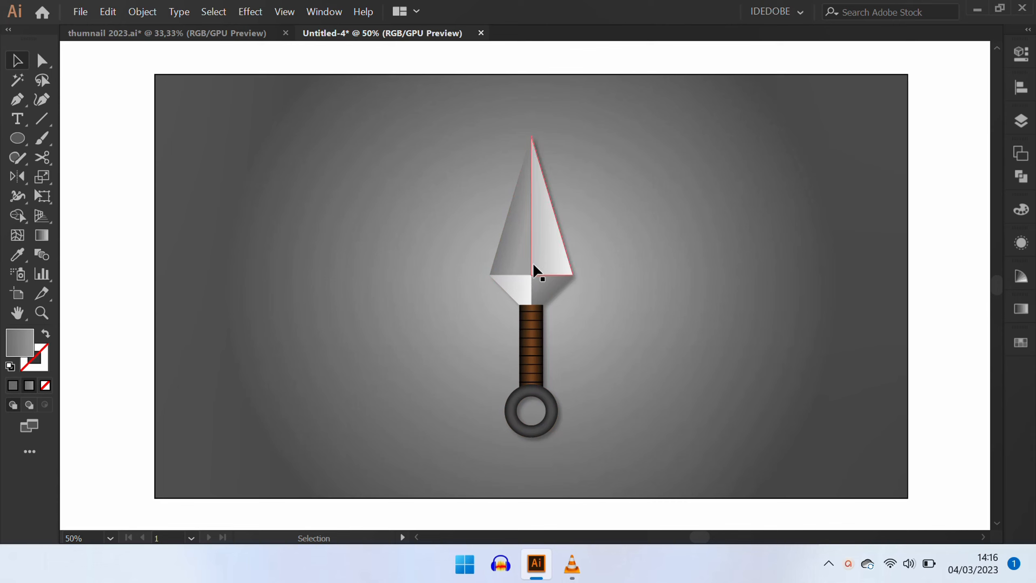
Duplicate the knife to the left of the original and rotate the copy about 45° clockwise.
drag(538, 282, 414, 289)
key(r)
drag(460, 160, 526, 228)
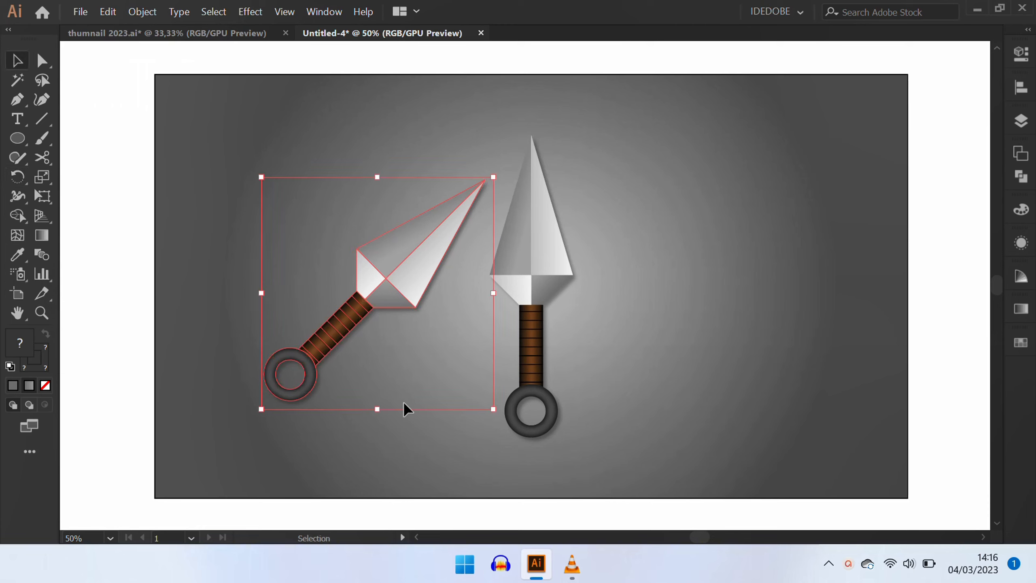
Reflect a copy of the tilted knife to the opposite side, across the vertical axis through the upright knife's centre anchor.
key(o)
click(531, 275)
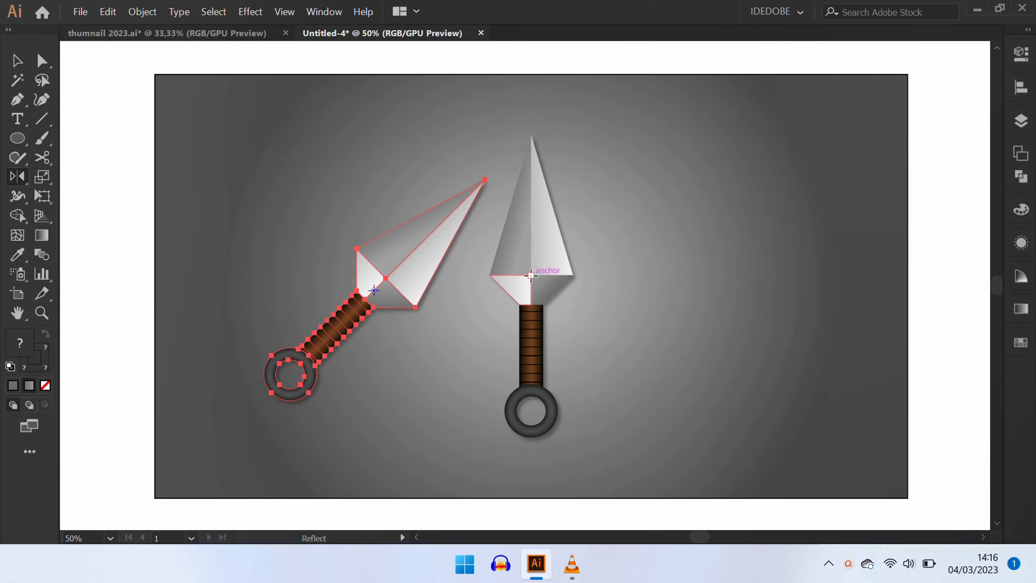
drag(444, 388, 578, 389)
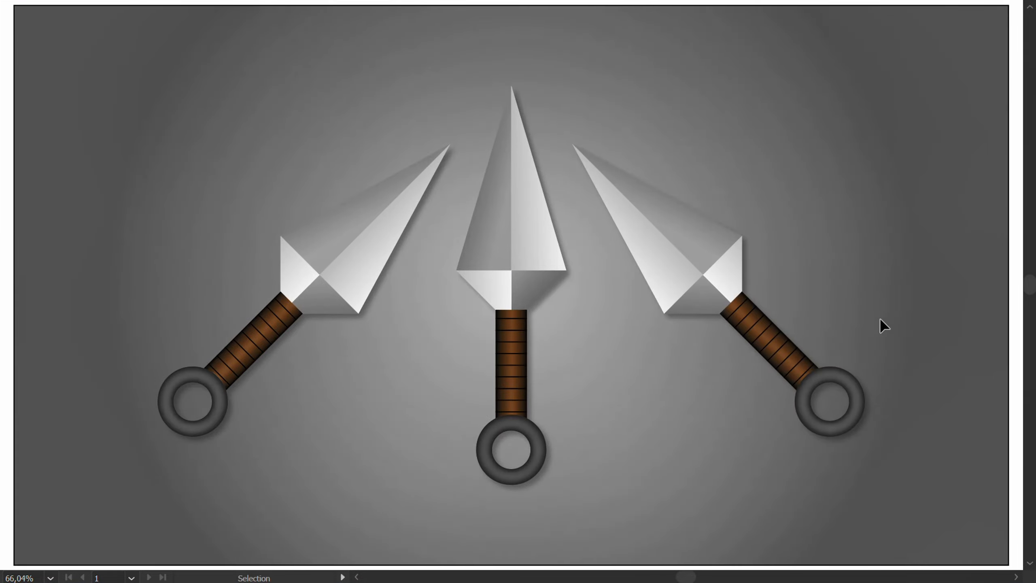